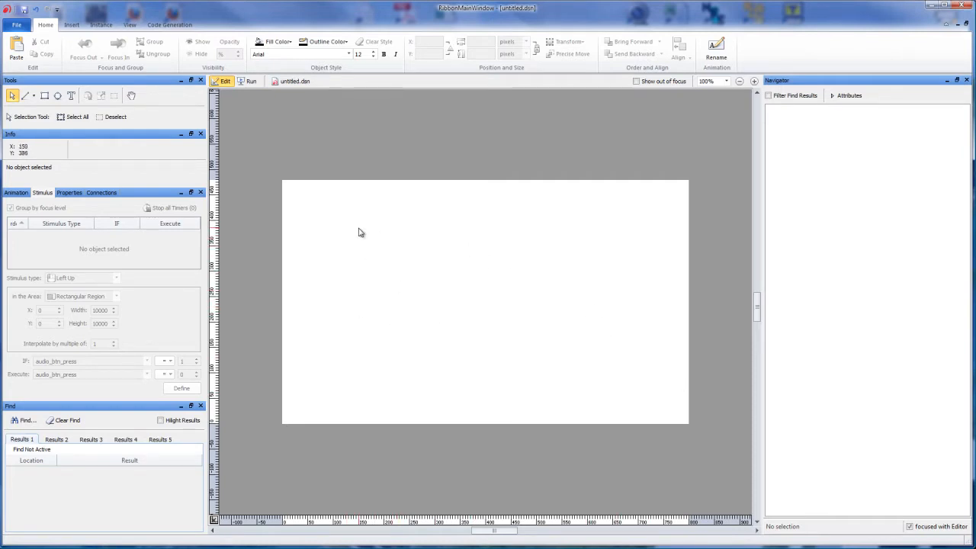
- Draw a horizontal rectangle about 473 by 33 pixels across the middle of the canvas and rename it "Track vector"
{"action": "left_click", "coordinate": [45, 95]}
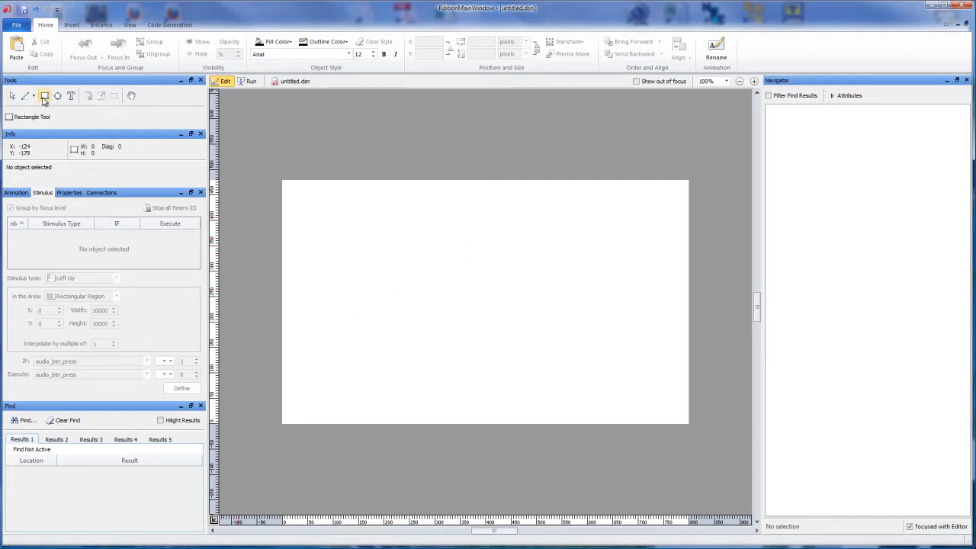
{"action": "left_click_drag", "start_coordinate": [331, 272], "coordinate": [572, 289]}
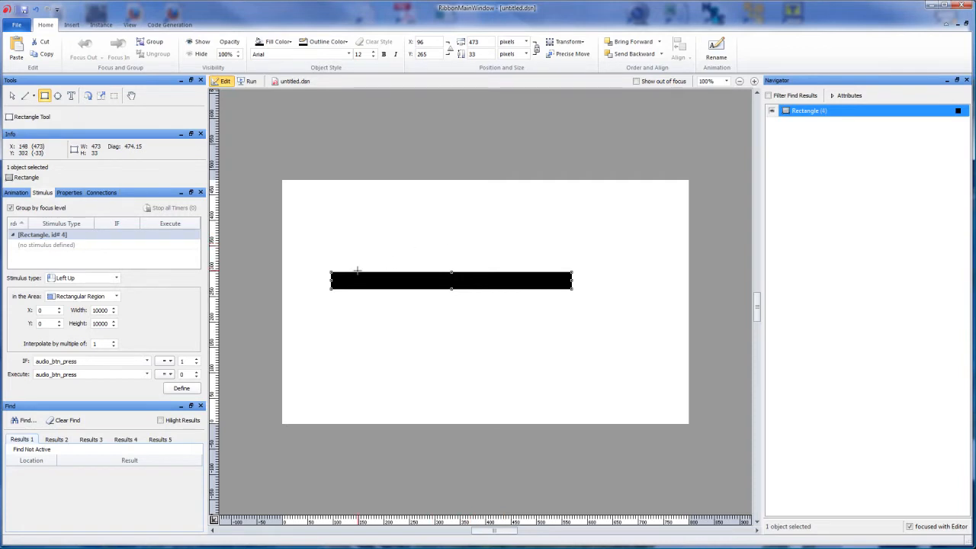
{"action": "left_click", "coordinate": [798, 111]}
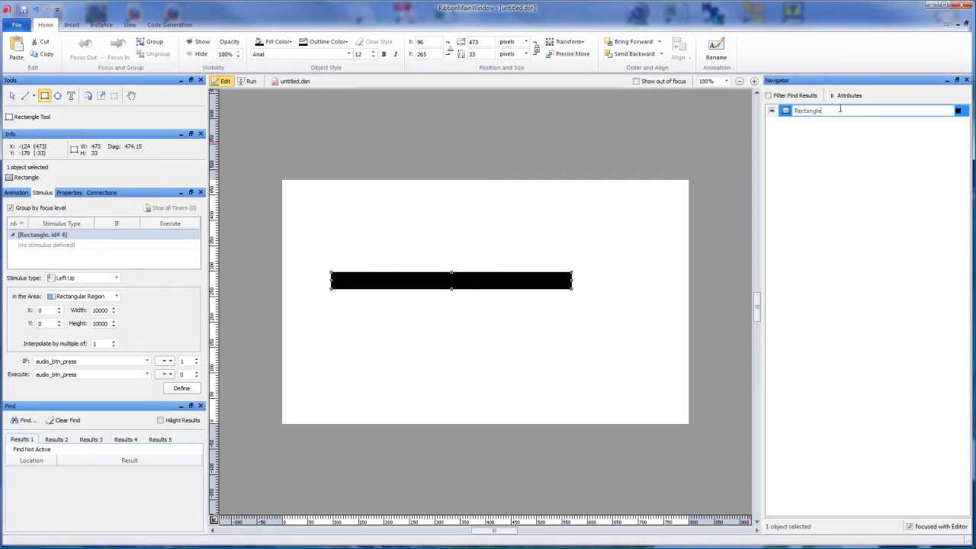
{"action": "key", "text": "ctrl+a"}
{"action": "type", "text": "TTrack vector"}
{"action": "key", "text": "Return"}
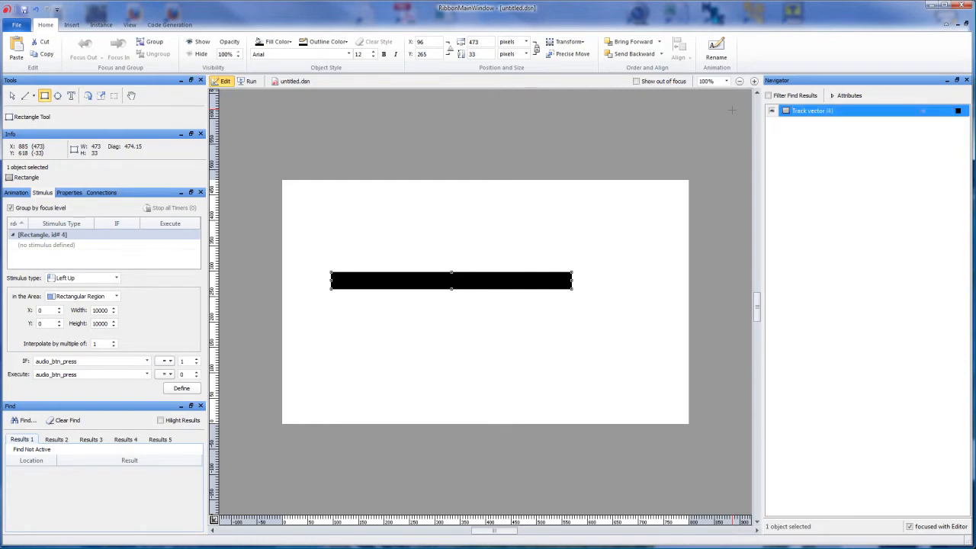
- Group the Track vector rectangle and rename the group "Track"
{"action": "left_click", "coordinate": [155, 42]}
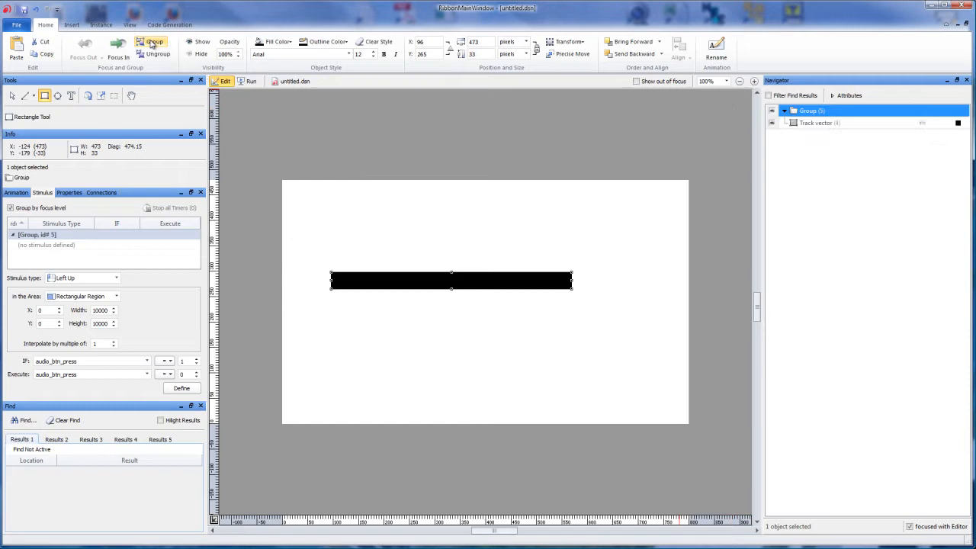
{"action": "left_click", "coordinate": [811, 112]}
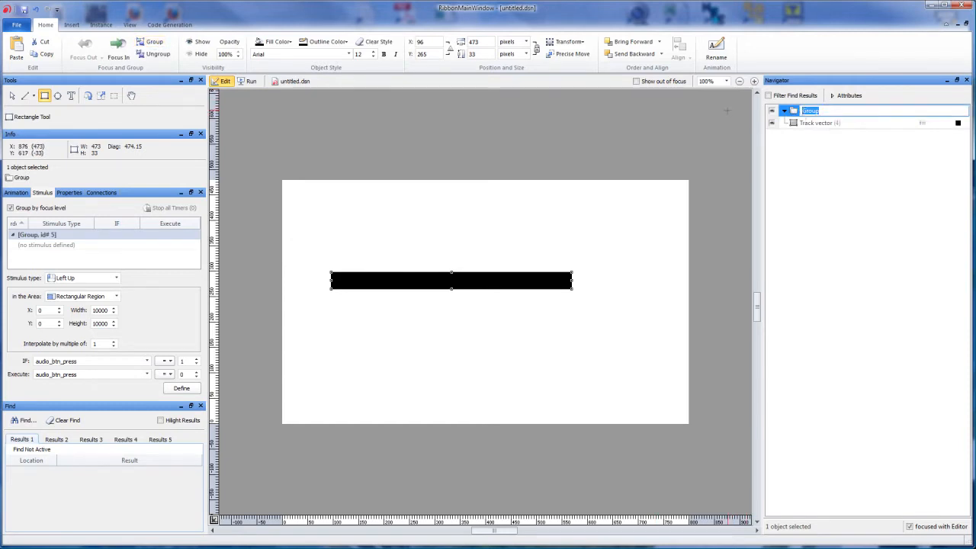
{"action": "type", "text": "Track"}
{"action": "key", "text": "Return"}
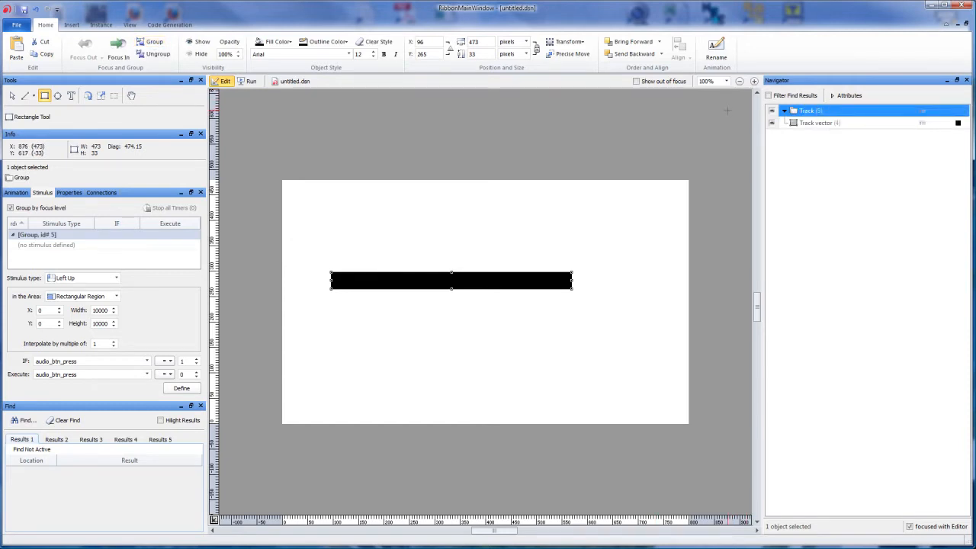
- Draw a vertical rectangle about 26 by 150 pixels across the track's left end and put it in its own group
{"action": "left_click", "coordinate": [823, 124]}
{"action": "left_click", "coordinate": [819, 111]}
{"action": "left_click_drag", "start_coordinate": [331, 242], "coordinate": [345, 318]}
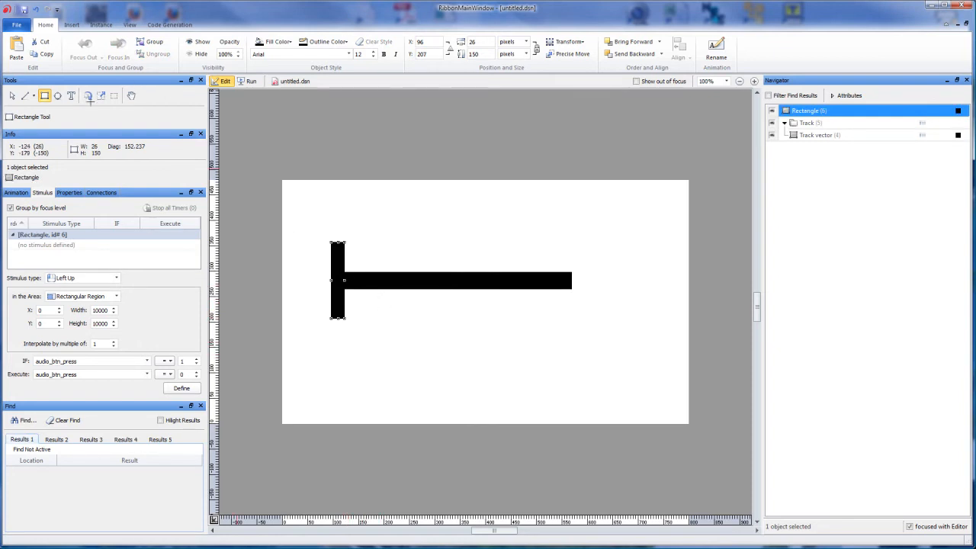
{"action": "left_click", "coordinate": [150, 42]}
- Rename the group containing the vertical rectangle "Handle", correcting any misspelling in the name
{"action": "left_click", "coordinate": [804, 112]}
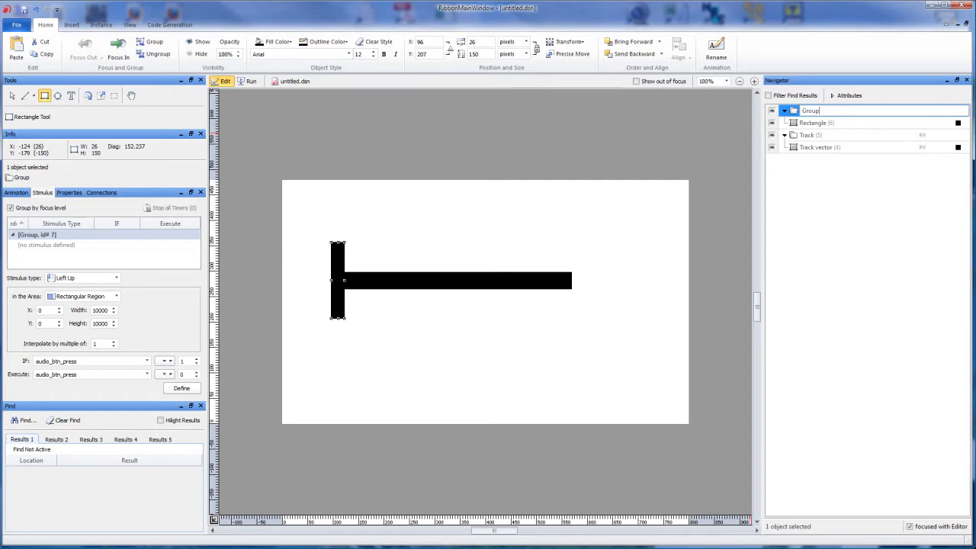
{"action": "key", "text": "ctrl+a"}
{"action": "type", "text": "Handle"}
{"action": "key", "text": "Return"}
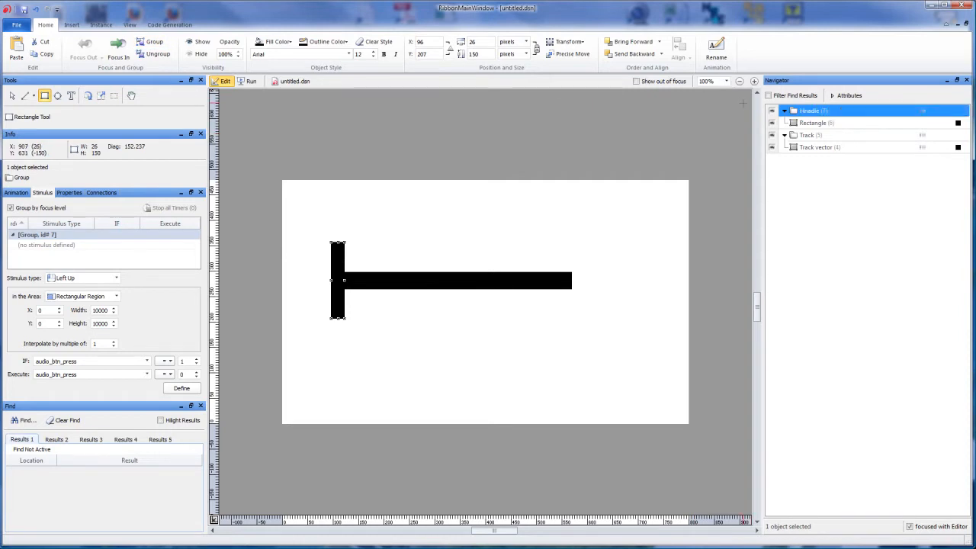
{"action": "left_click", "coordinate": [814, 113]}
{"action": "left_click_drag", "start_coordinate": [806, 112], "coordinate": [869, 107]}
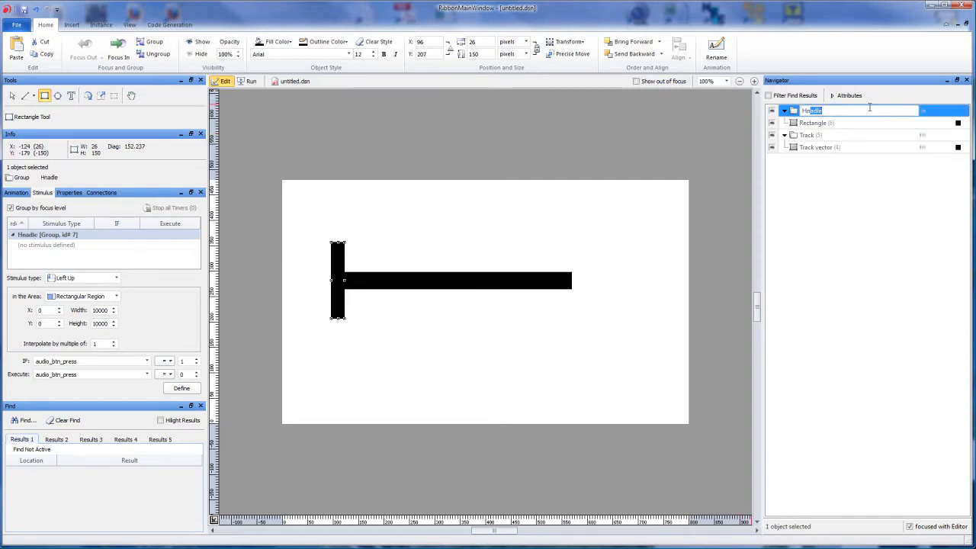
{"action": "key", "text": "BackSpace"}
{"action": "type", "text": "andle"}
{"action": "key", "text": "Return"}
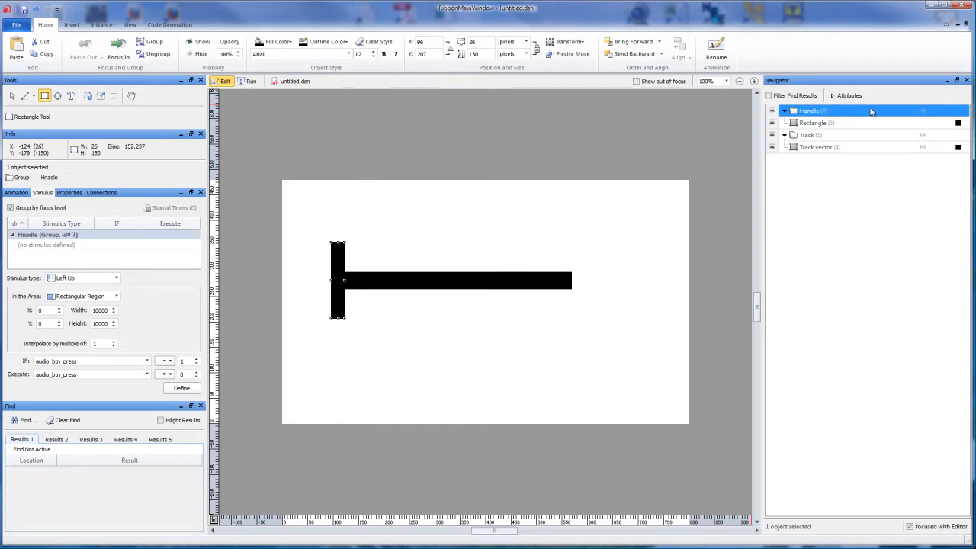
- Align the Handle and Track groups to each other by their vertical centers
{"action": "left_click", "coordinate": [12, 96]}
{"action": "left_click", "coordinate": [460, 285], "text": "shift"}
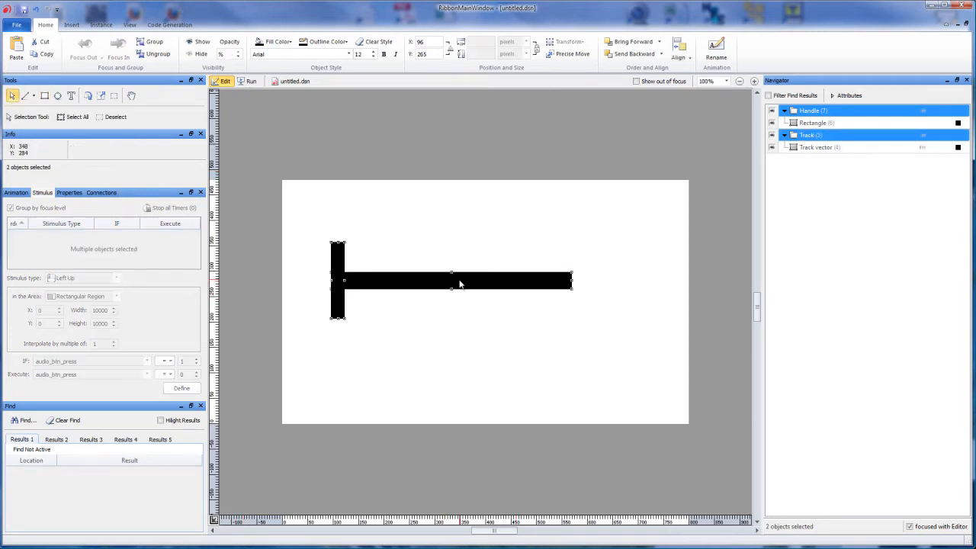
{"action": "left_click", "coordinate": [684, 60]}
{"action": "left_click", "coordinate": [696, 71]}
{"action": "left_click", "coordinate": [689, 59]}
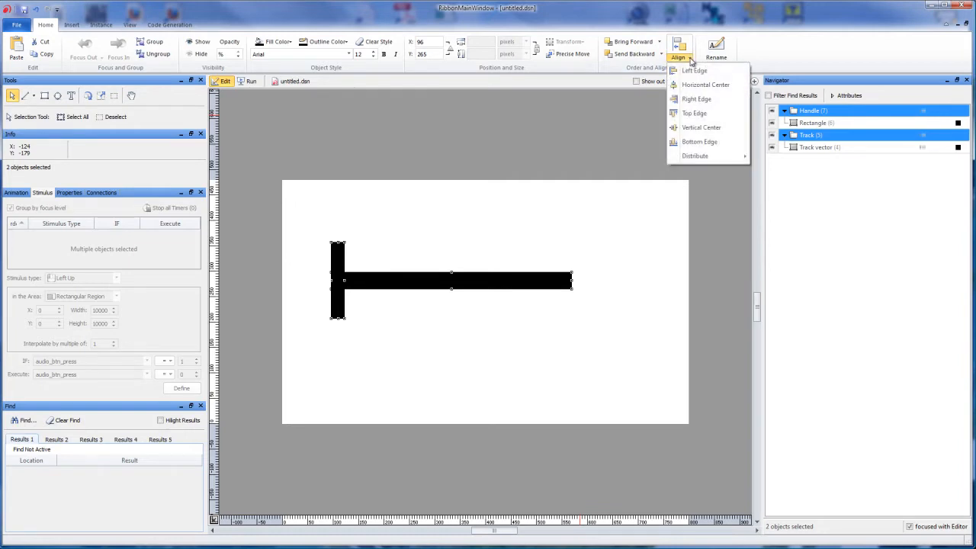
{"action": "left_click", "coordinate": [717, 127]}
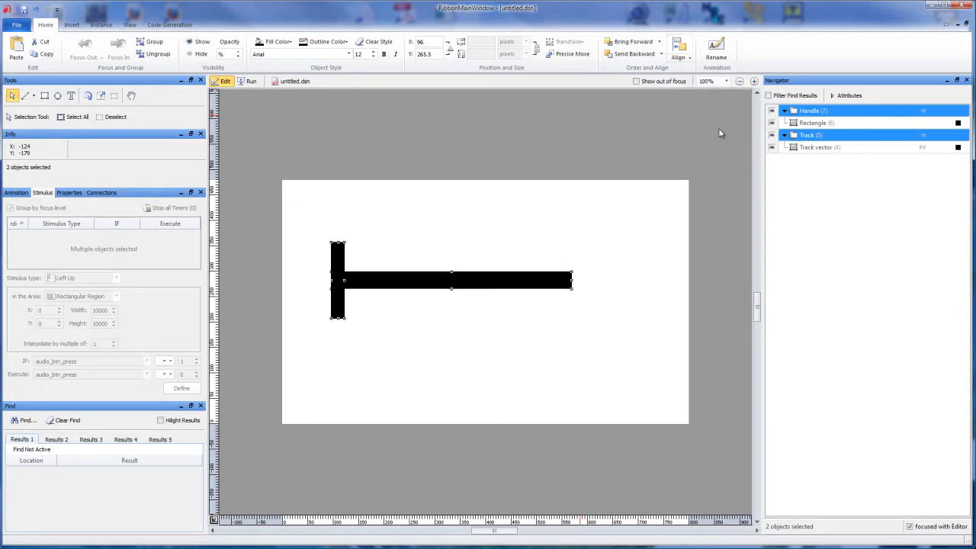
{"action": "left_click", "coordinate": [446, 362]}
- Fill the Handle group with a green swatch and deselect it
{"action": "left_click", "coordinate": [337, 267]}
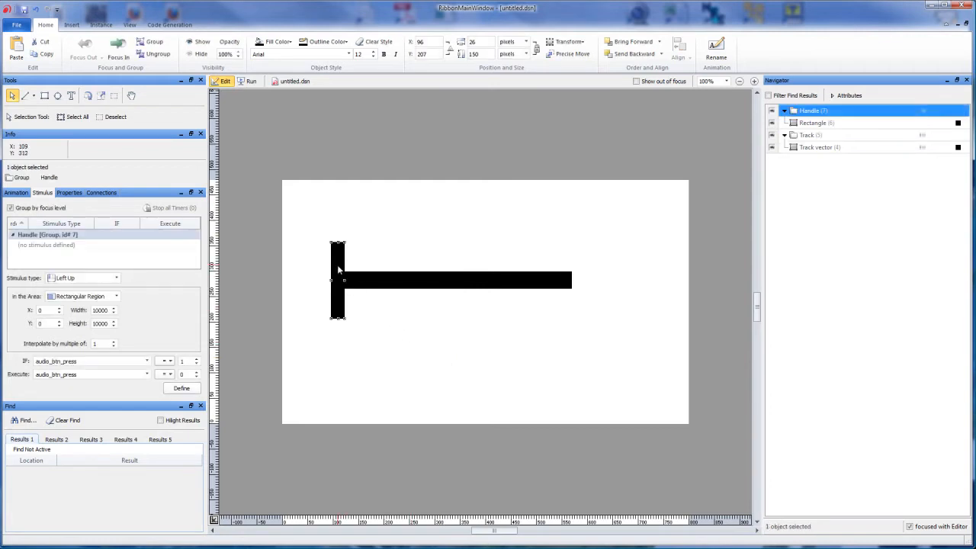
{"action": "left_click", "coordinate": [276, 42]}
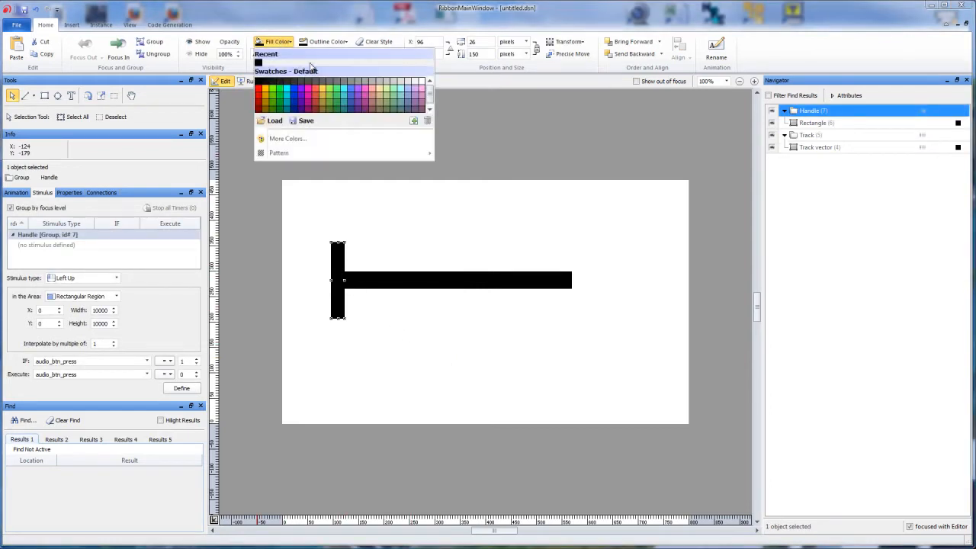
{"action": "left_click", "coordinate": [336, 98]}
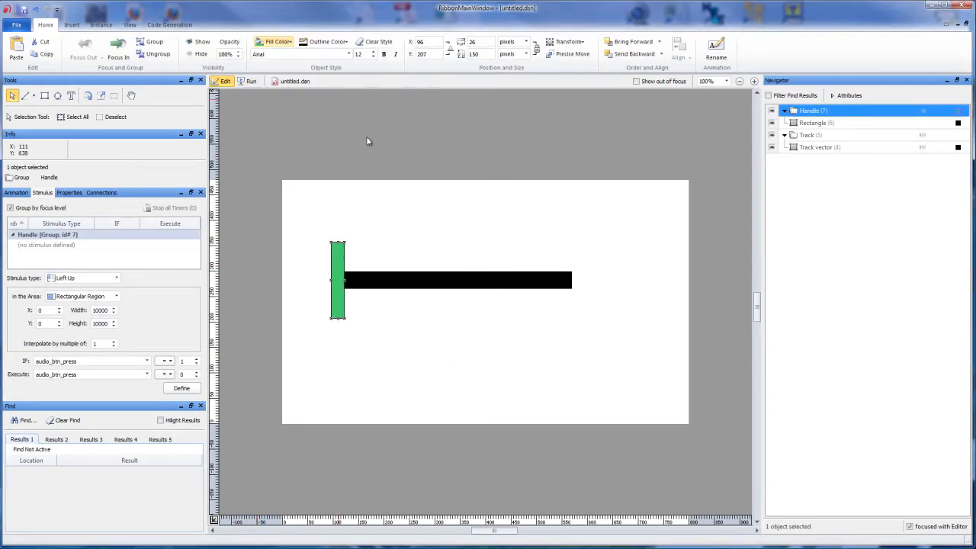
{"action": "left_click", "coordinate": [444, 234]}
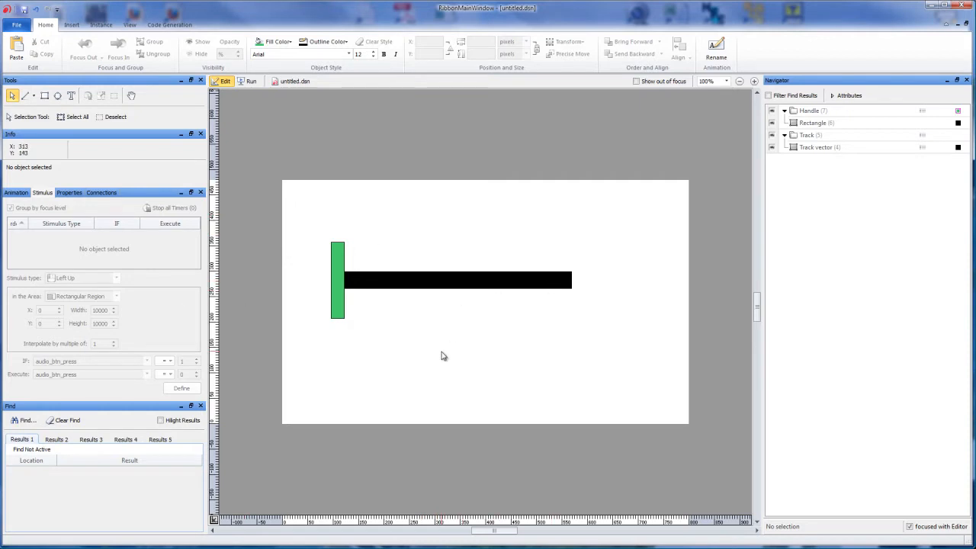
- Define state 0 of an animation named "slide" for the Handle group at the track's left end
{"action": "left_click", "coordinate": [341, 260]}
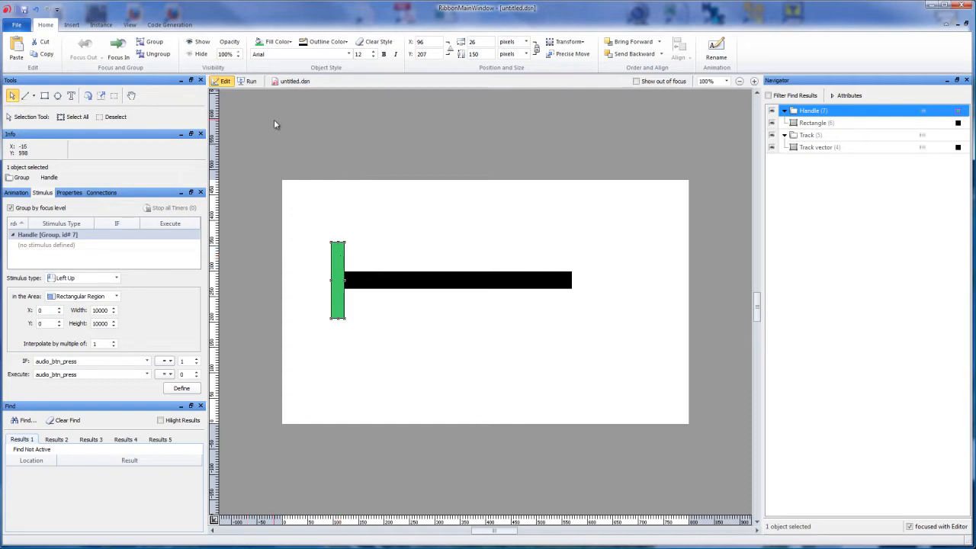
{"action": "left_click", "coordinate": [16, 193]}
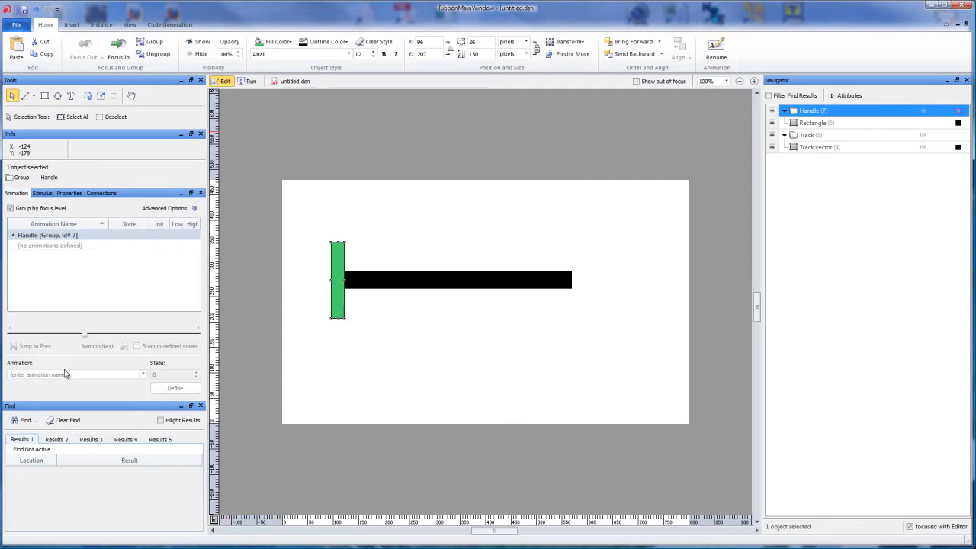
{"action": "left_click", "coordinate": [65, 373]}
{"action": "type", "text": "slide"}
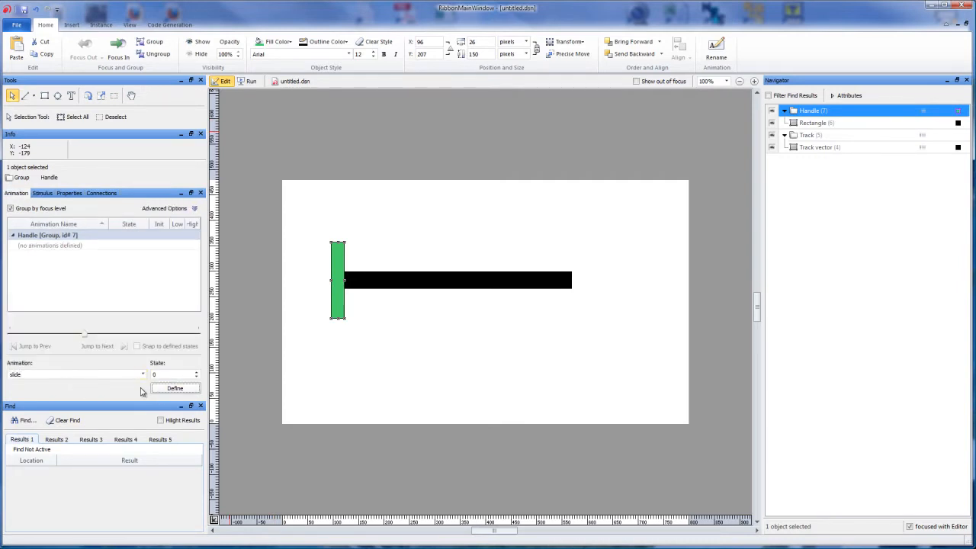
{"action": "left_click", "coordinate": [170, 389]}
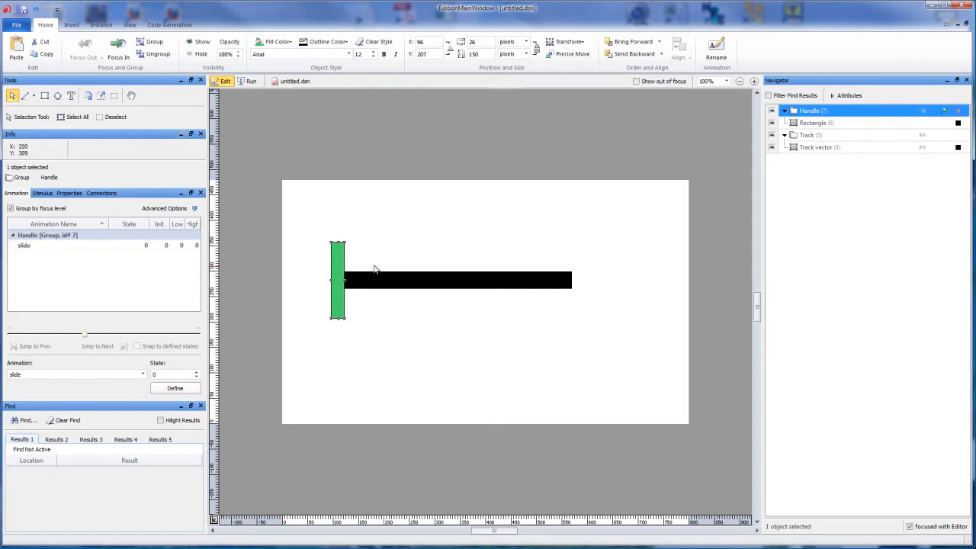
{"action": "left_click", "coordinate": [352, 251]}
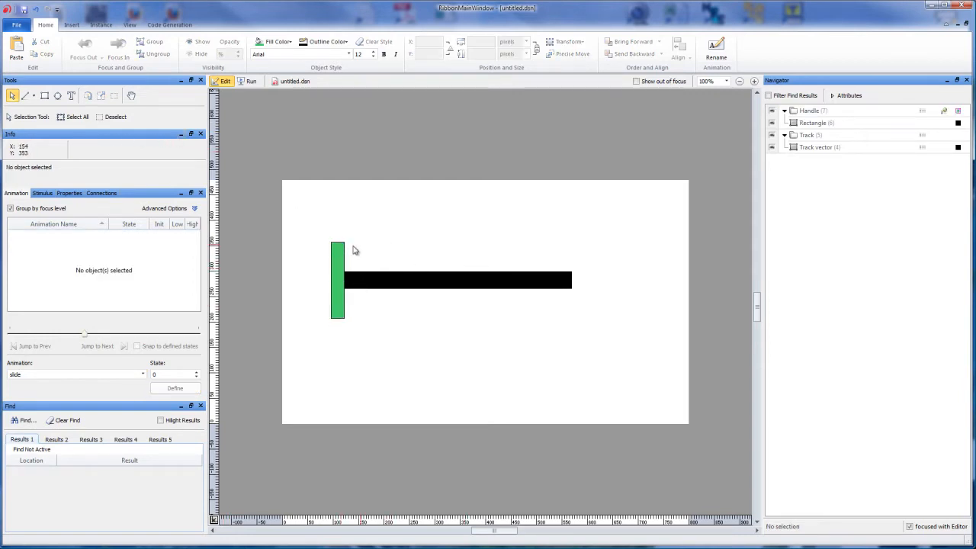
- Move the handle to the track's right end and define this position as state 100 of the slide animation
{"action": "left_click", "coordinate": [344, 254]}
{"action": "left_click_drag", "start_coordinate": [344, 254], "coordinate": [567, 234]}
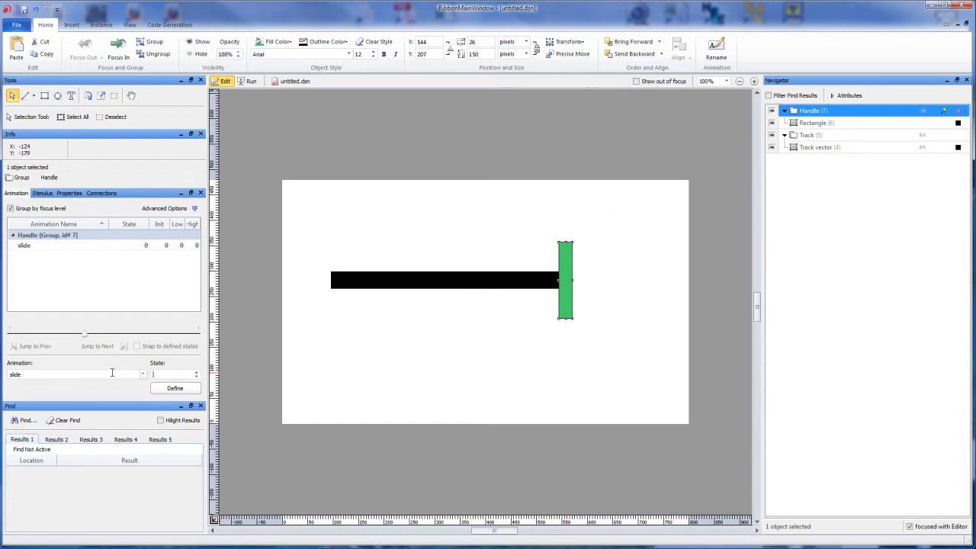
{"action": "type", "text": "100"}
{"action": "key", "text": "Return"}
- Scrub the handle's slide animation back to state 0, try the design in Run mode and return to Edit mode
{"action": "left_click", "coordinate": [89, 251]}
{"action": "left_click_drag", "start_coordinate": [196, 334], "coordinate": [10, 333]}
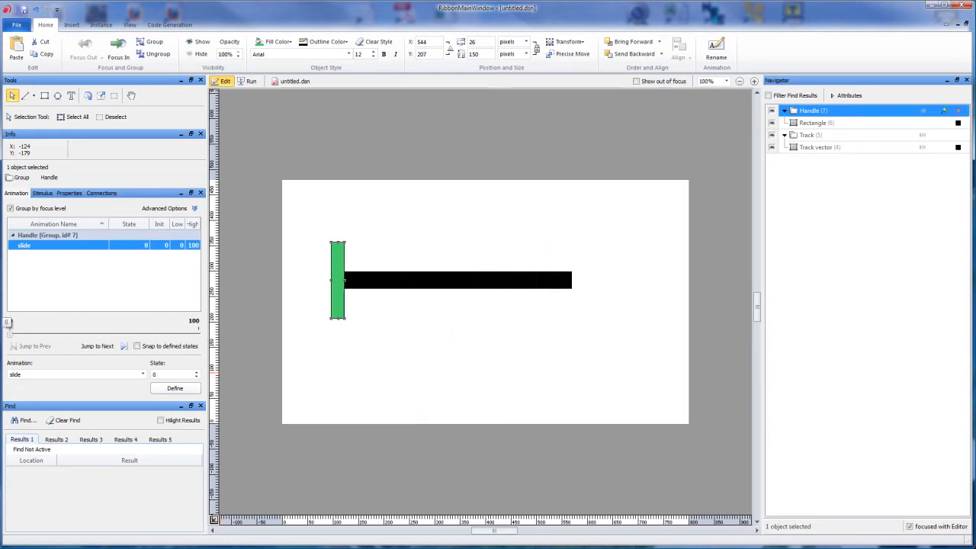
{"action": "left_click", "coordinate": [382, 402]}
{"action": "left_click", "coordinate": [250, 81]}
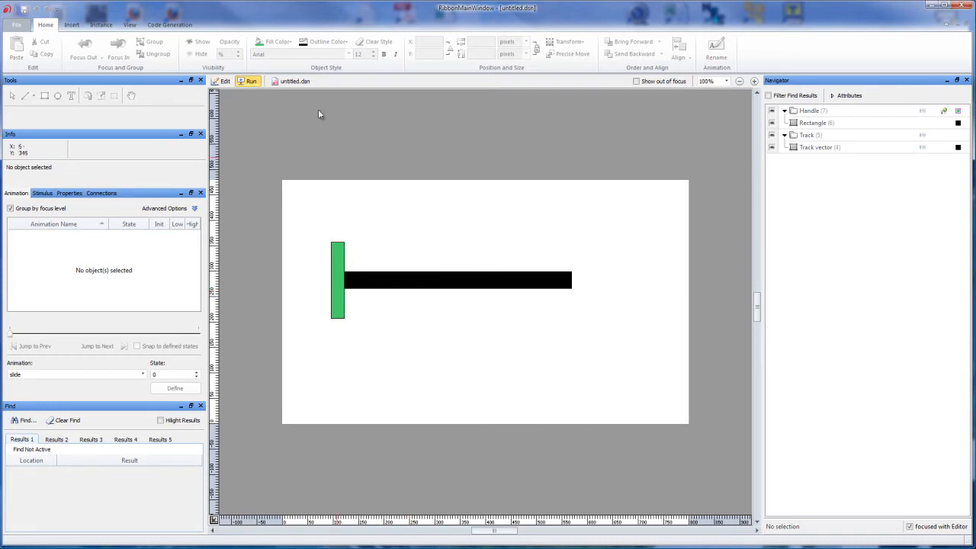
{"action": "left_click", "coordinate": [216, 83]}
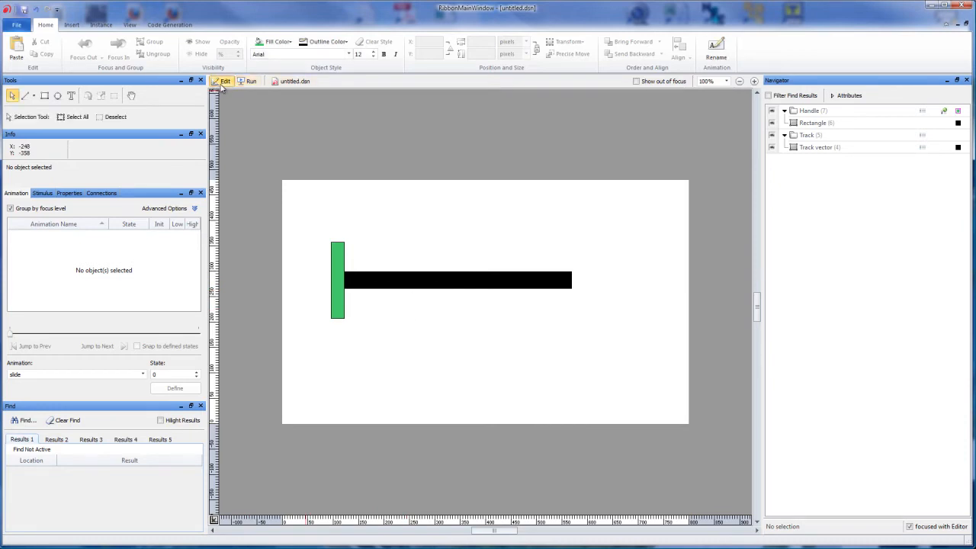
- Choose Enter as the stimulus type for the Track group
{"action": "left_click", "coordinate": [427, 290]}
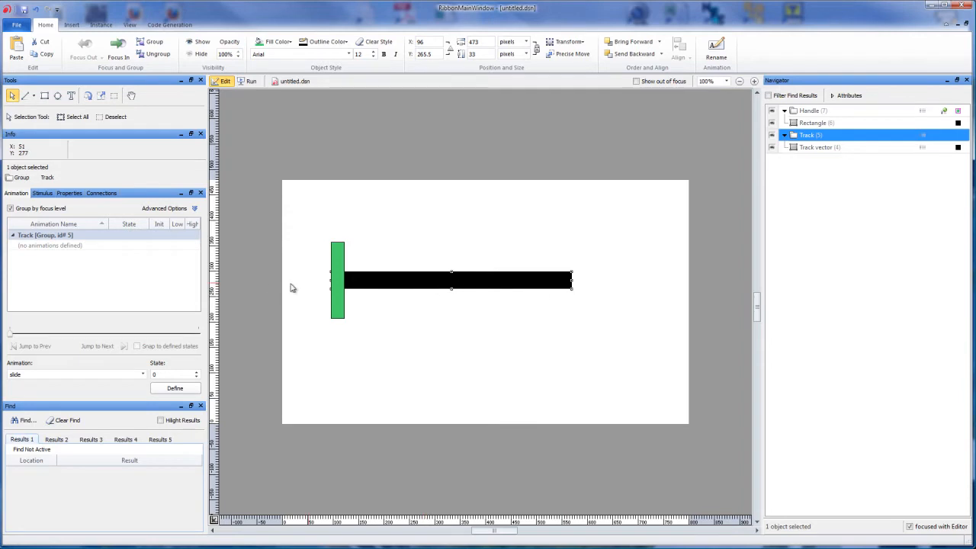
{"action": "left_click", "coordinate": [44, 195]}
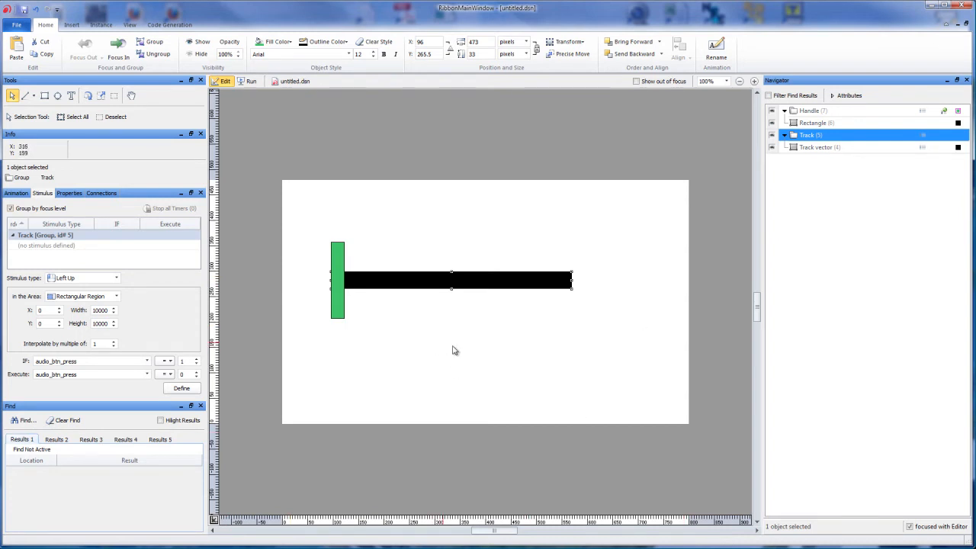
{"action": "left_click", "coordinate": [100, 280]}
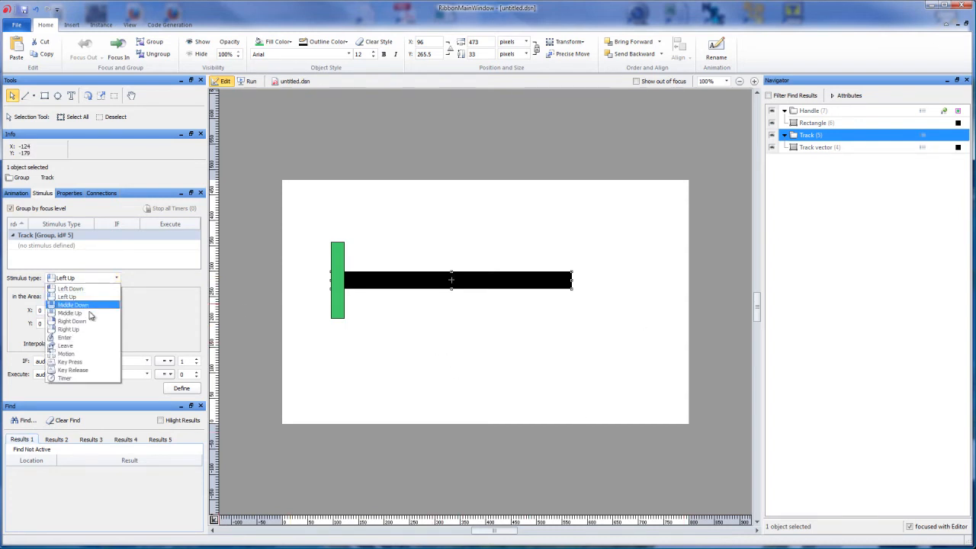
{"action": "left_click", "coordinate": [82, 339]}
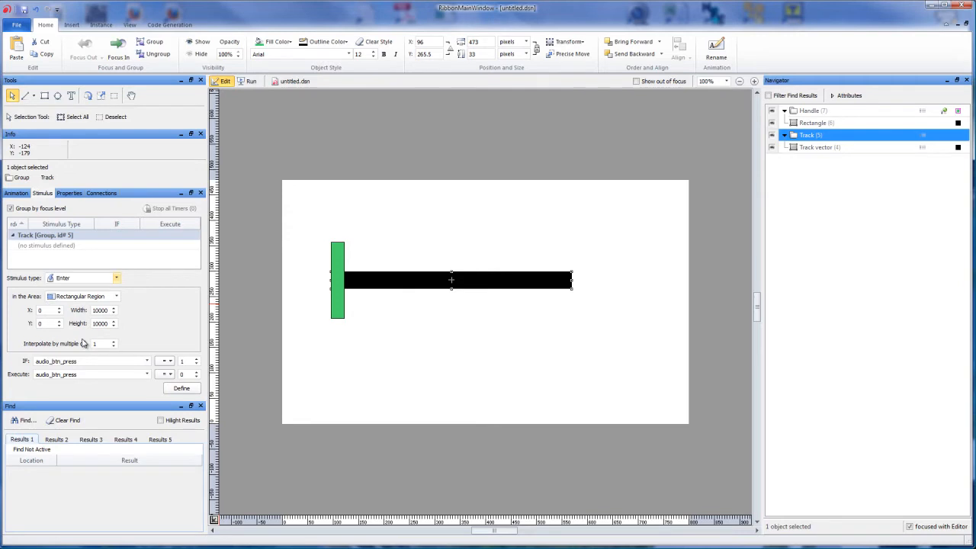
- Compare the sizes of the Handle and Track groups, ending with the Track group selected
{"action": "left_click", "coordinate": [108, 309]}
{"action": "key", "text": "Tab"}
{"action": "left_click", "coordinate": [338, 249]}
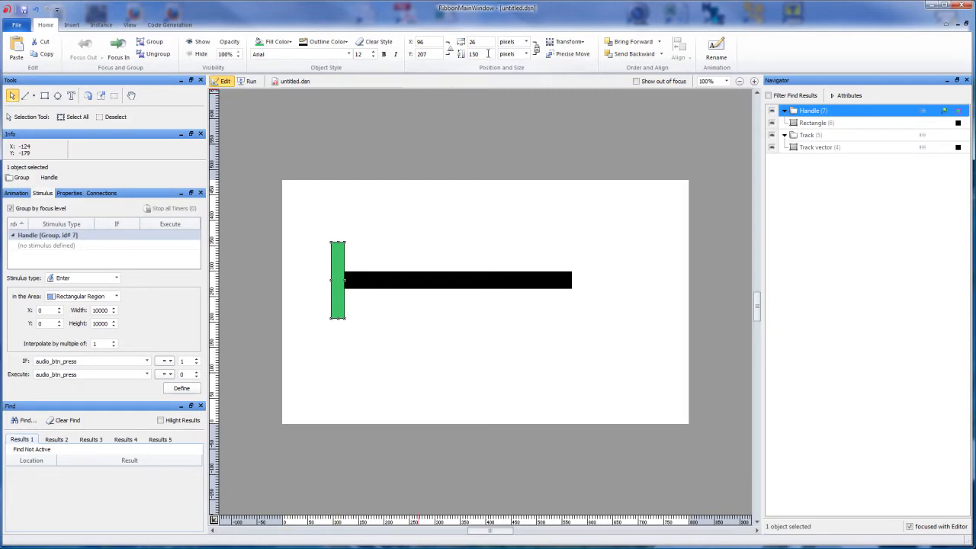
{"action": "left_click", "coordinate": [379, 281]}
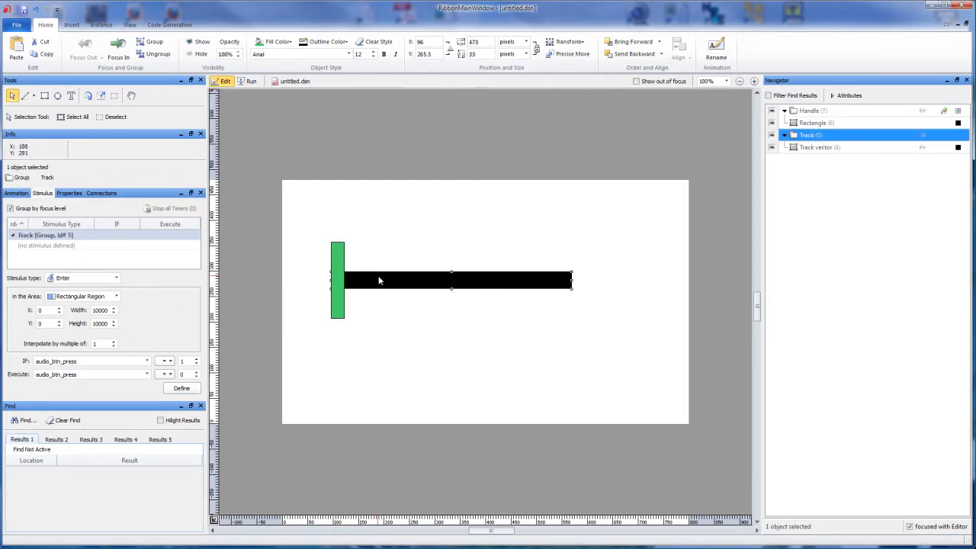
{"action": "left_click", "coordinate": [337, 262]}
{"action": "left_click", "coordinate": [376, 283]}
{"action": "left_click", "coordinate": [340, 260]}
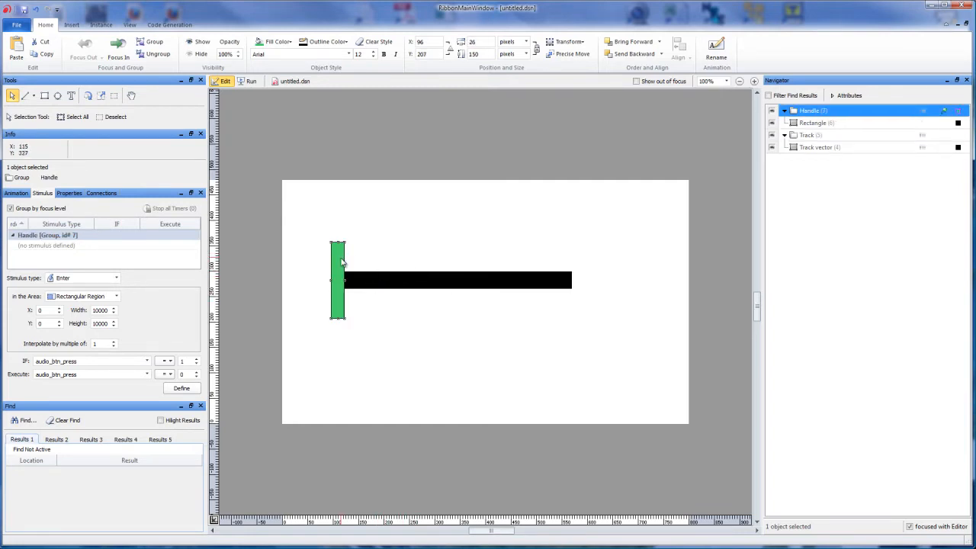
{"action": "left_click", "coordinate": [468, 286]}
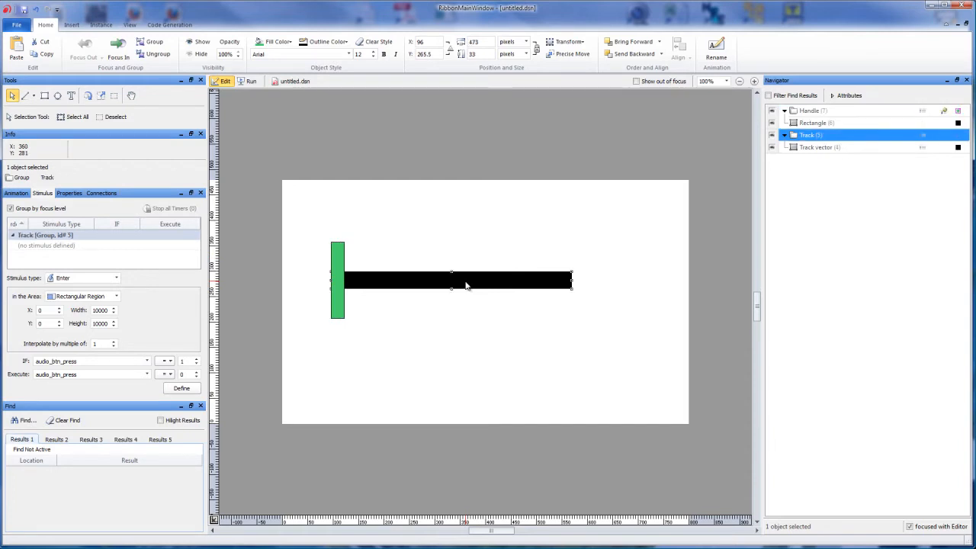
{"action": "left_click", "coordinate": [400, 255]}
{"action": "left_click", "coordinate": [394, 283]}
- Set the Track's Enter stimulus region to a height of 150 and a width of 28
{"action": "double_click", "coordinate": [108, 323]}
{"action": "type", "text": "150"}
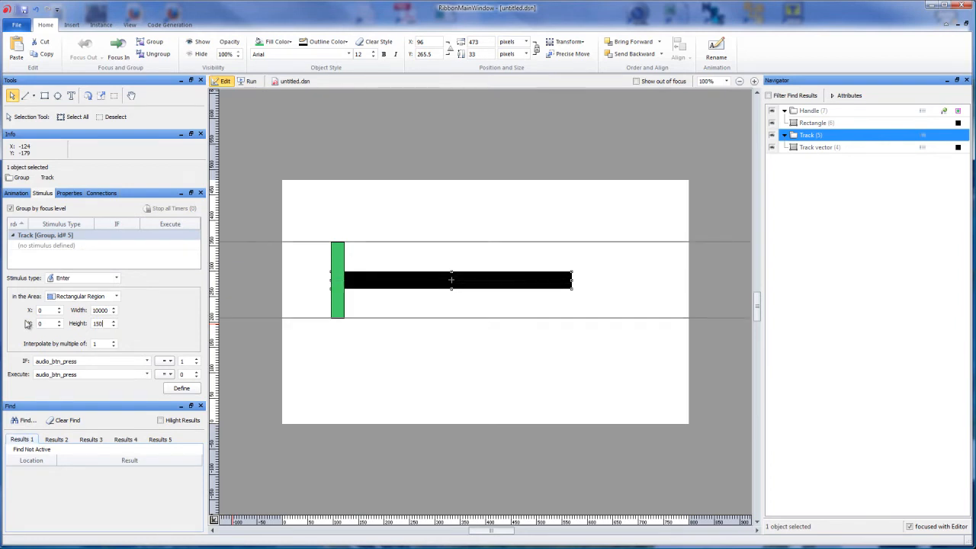
{"action": "left_click", "coordinate": [94, 310]}
{"action": "double_click", "coordinate": [95, 311]}
{"action": "type", "text": "35"}
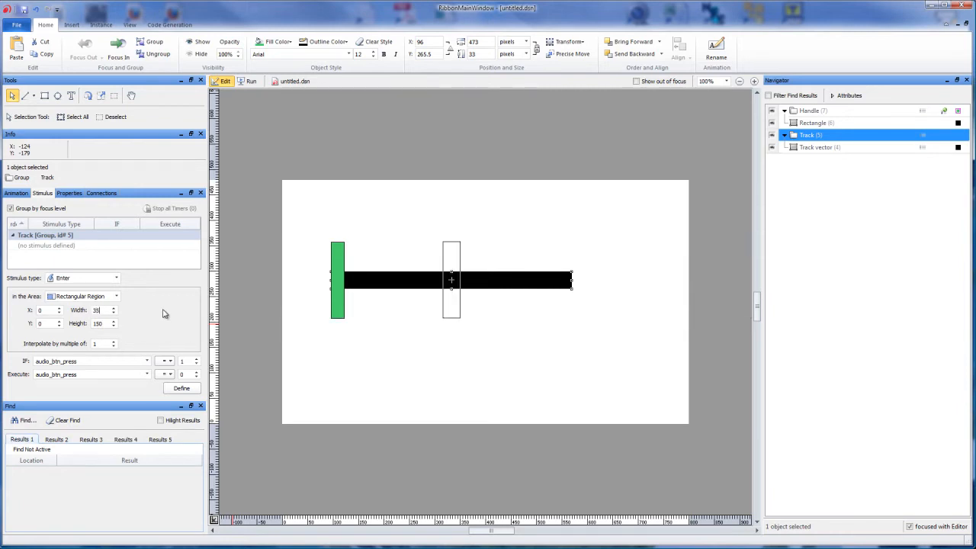
{"action": "double_click", "coordinate": [103, 310]}
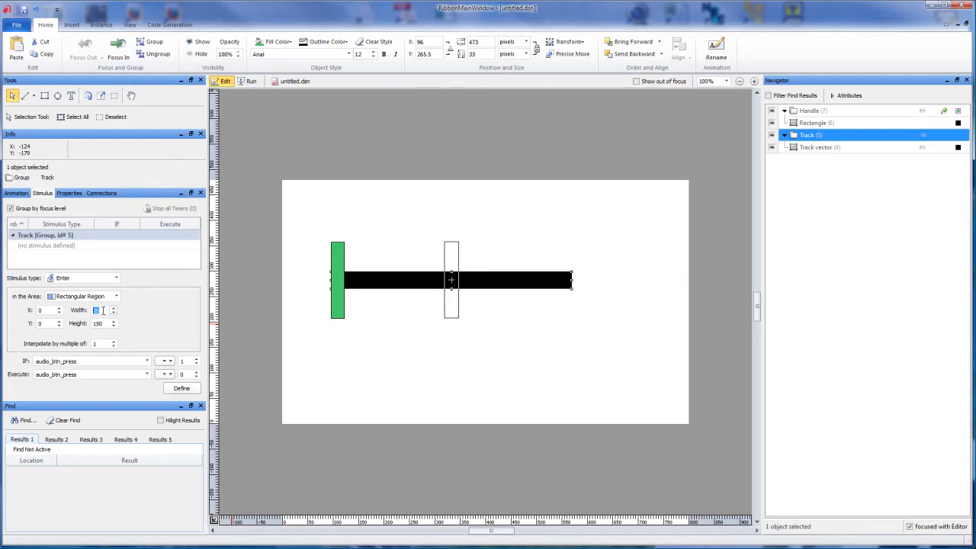
{"action": "type", "text": "28"}
- Shift the stimulus region to X -223 so that it covers the handle at the track's left end
{"action": "left_click", "coordinate": [49, 310]}
{"action": "scroll", "coordinate": [48, 309], "scroll_direction": "down", "scroll_amount": 20}
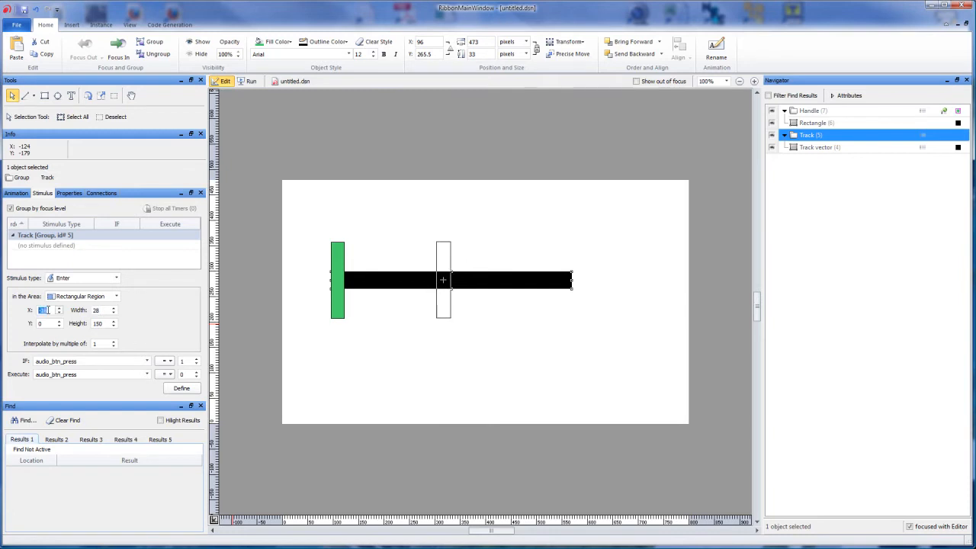
{"action": "scroll", "coordinate": [48, 310], "scroll_direction": "down", "scroll_amount": 15}
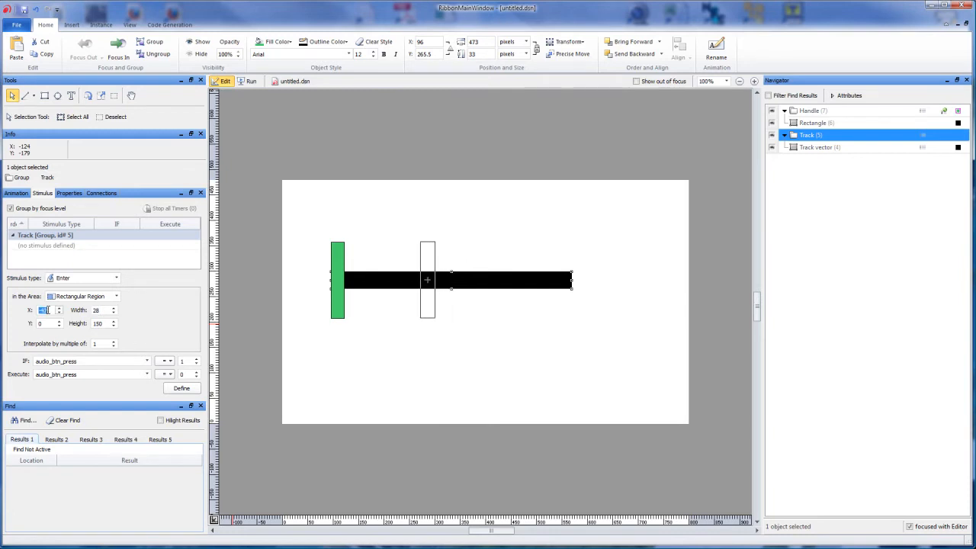
{"action": "type", "text": "-100"}
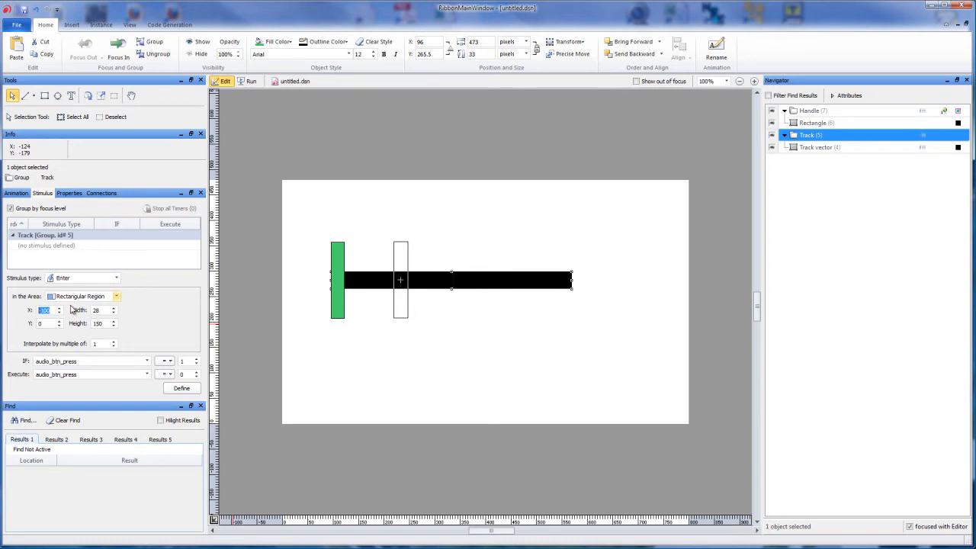
{"action": "type", "text": "-150"}
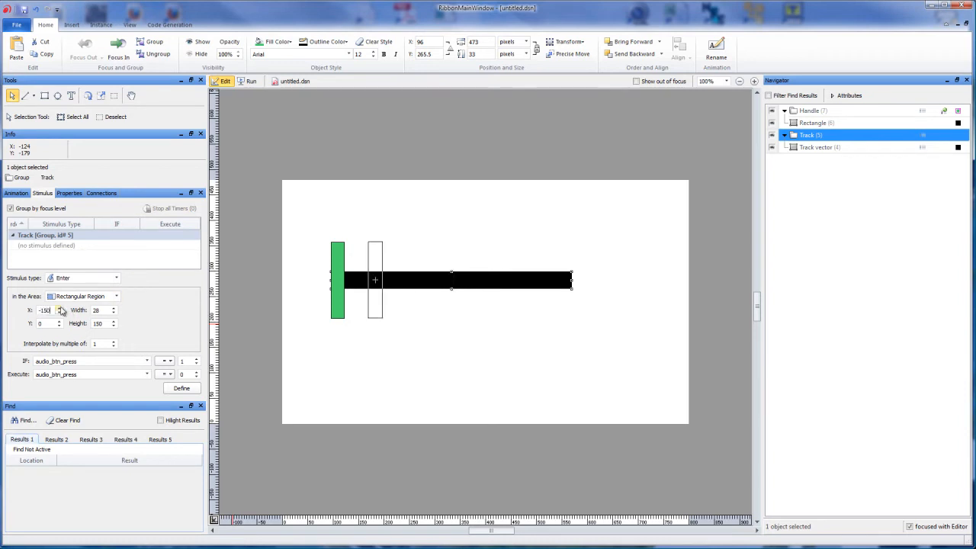
{"action": "left_click_drag", "start_coordinate": [51, 310], "coordinate": [24, 315]}
{"action": "type", "text": "-200"}
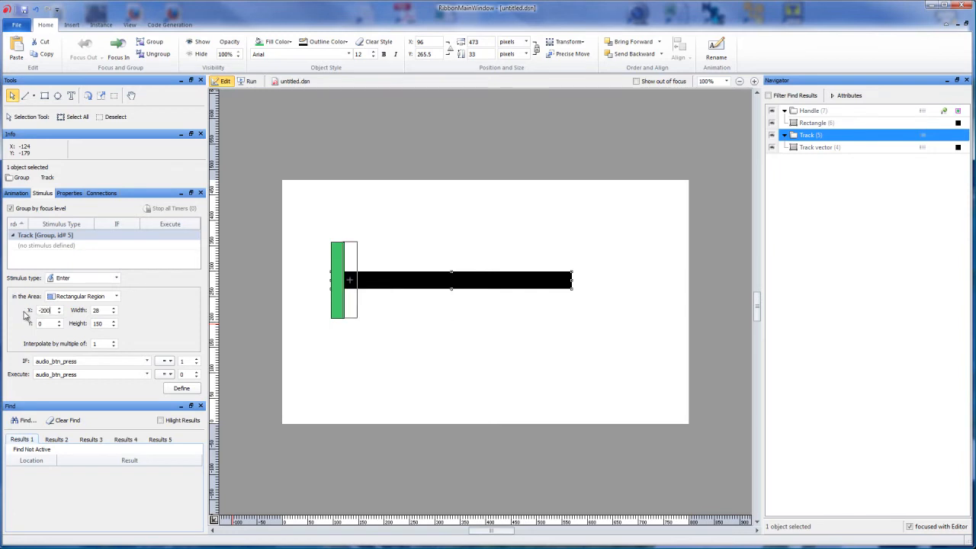
{"action": "left_click_drag", "start_coordinate": [29, 313], "coordinate": [46, 312]}
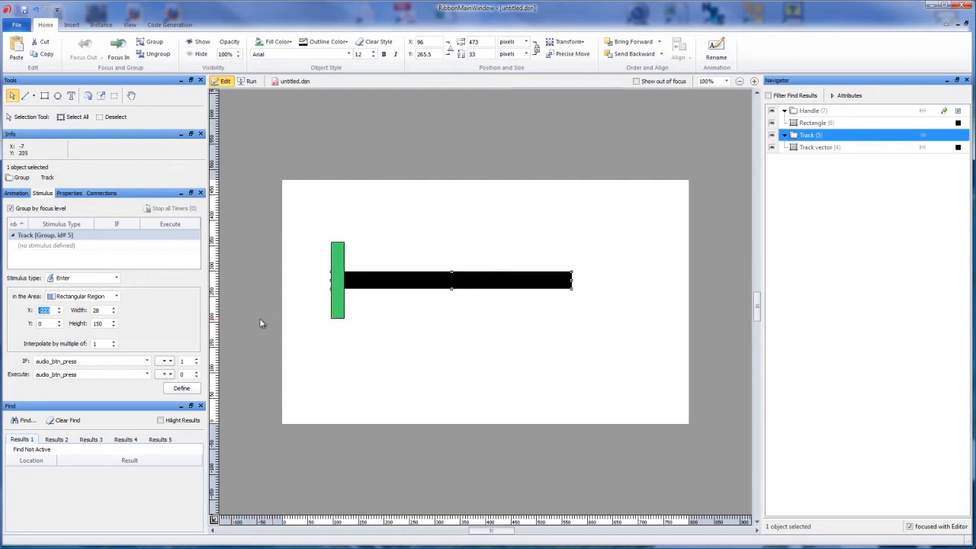
{"action": "left_click", "coordinate": [101, 310]}
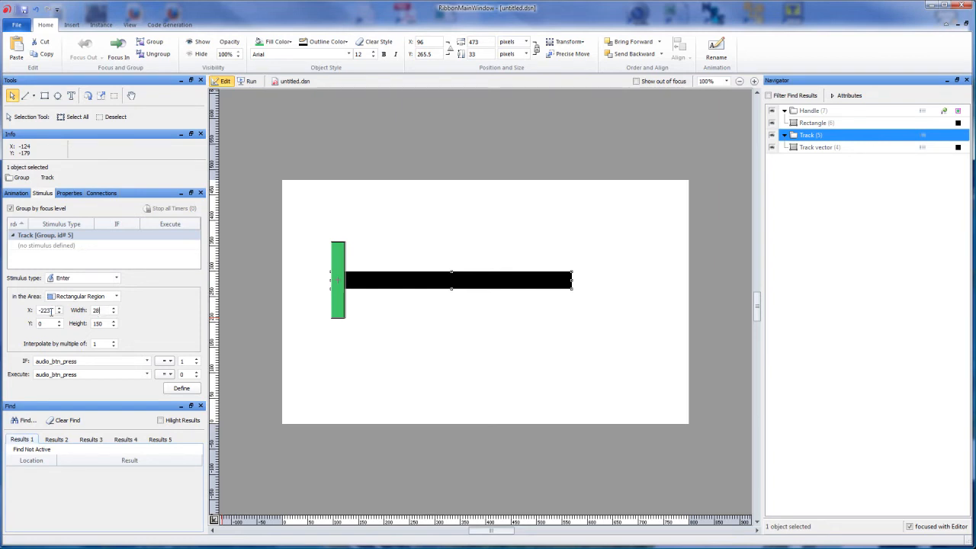
{"action": "left_click", "coordinate": [103, 324]}
- Clear the IF condition of the Enter stimulus and set its comparison value to 0
{"action": "left_click", "coordinate": [91, 361]}
{"action": "double_click", "coordinate": [83, 361]}
{"action": "key", "text": "BackSpace"}
{"action": "left_click", "coordinate": [99, 375]}
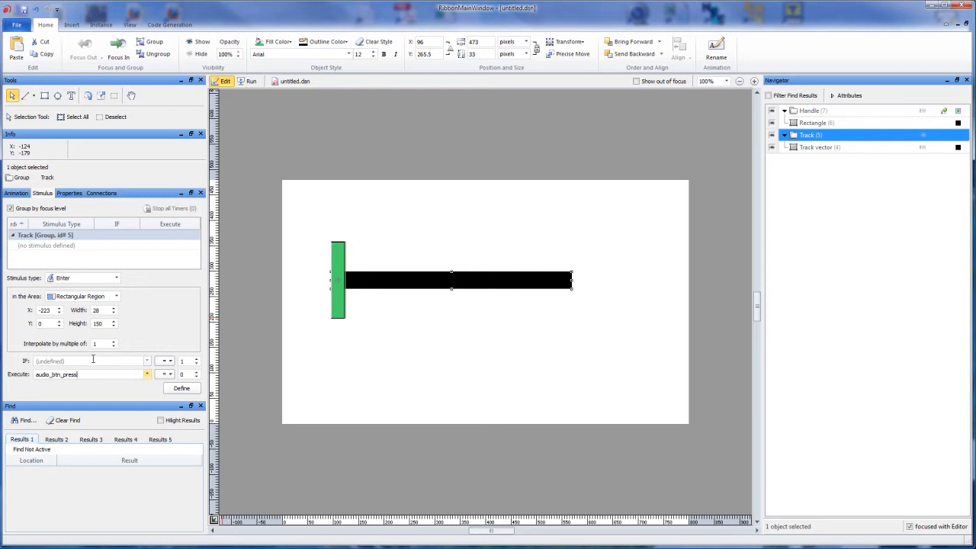
{"action": "left_click", "coordinate": [196, 364]}
- Make the Enter stimulus execute slide = 0 and define it on the Track group
{"action": "left_click", "coordinate": [92, 374]}
{"action": "double_click", "coordinate": [91, 374]}
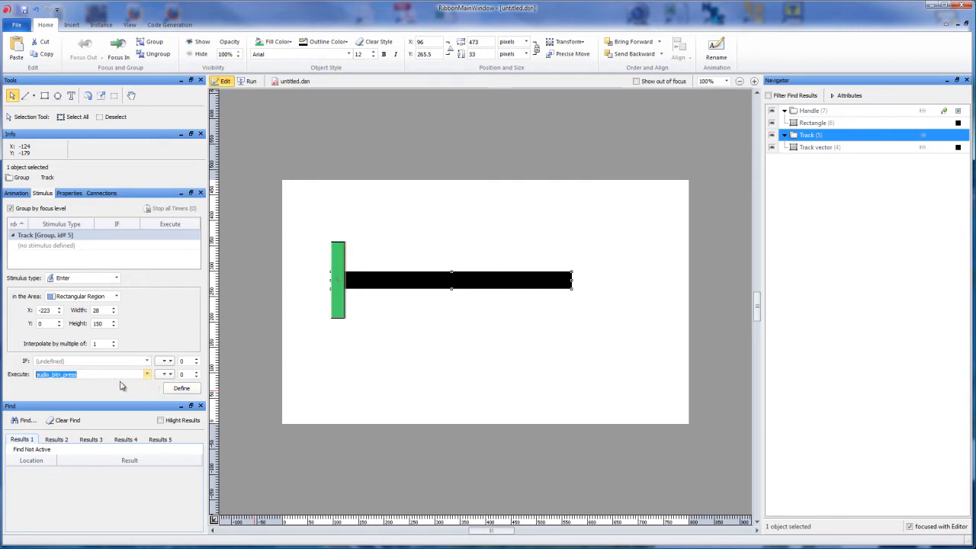
{"action": "type", "text": "slide"}
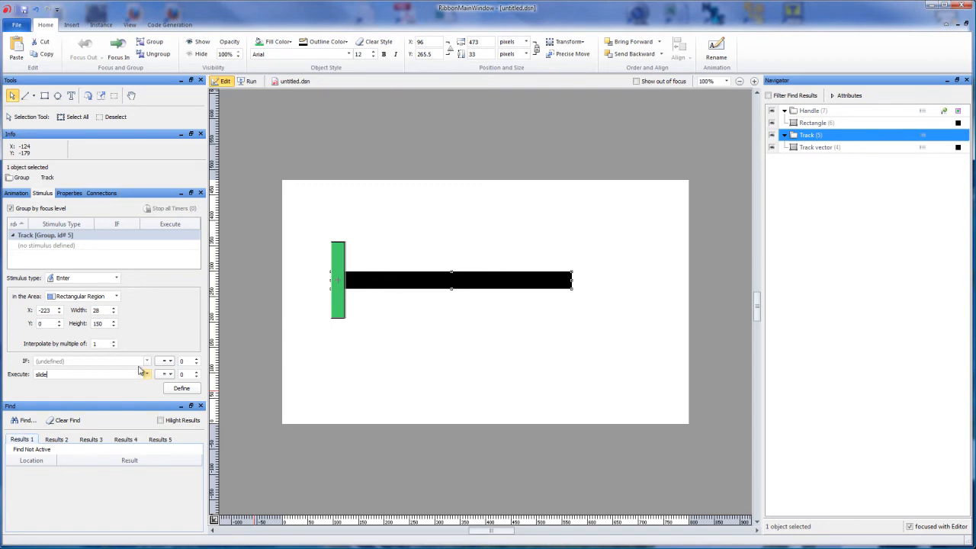
{"action": "left_click", "coordinate": [181, 389]}
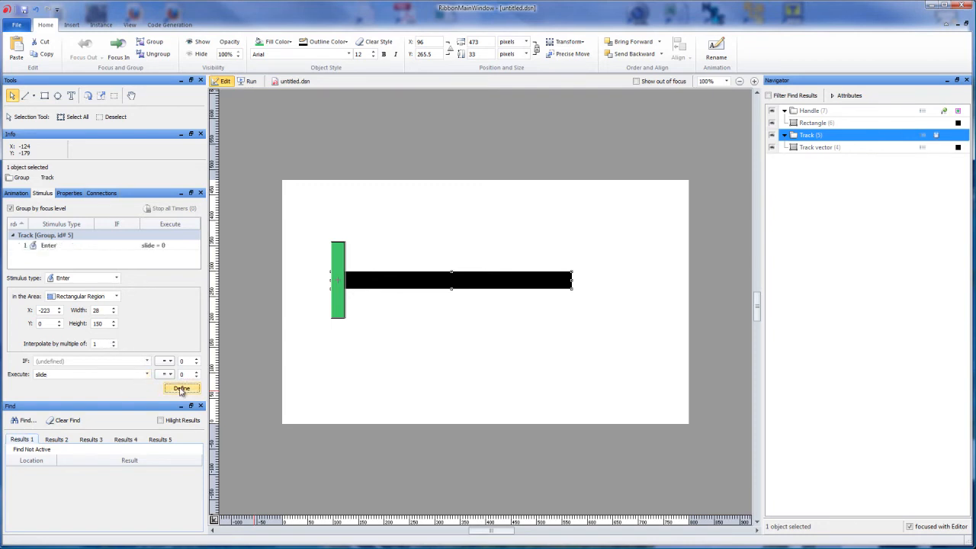
- Check the Handle group's slide animation and compare the stimuli of the Handle and Track groups
{"action": "left_click", "coordinate": [25, 194]}
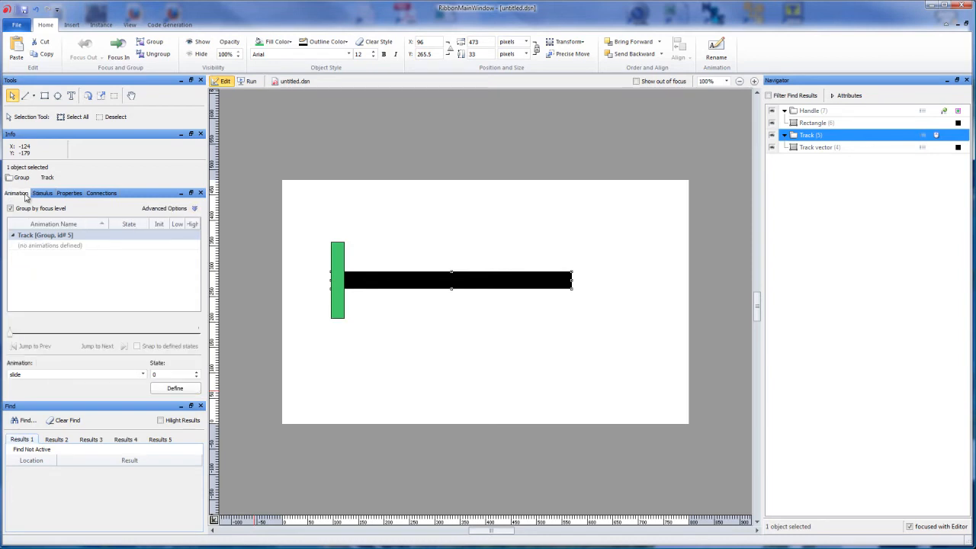
{"action": "left_click", "coordinate": [339, 260]}
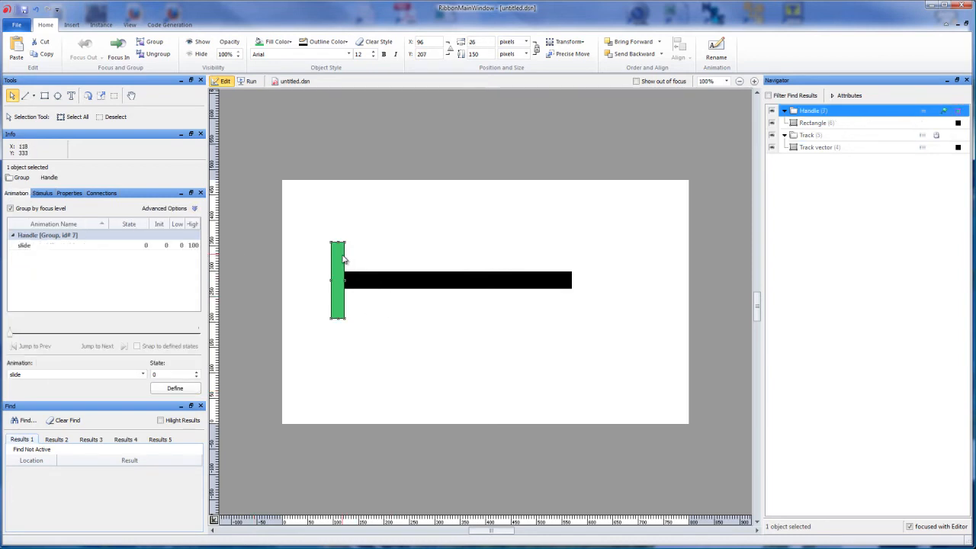
{"action": "left_click", "coordinate": [118, 254]}
{"action": "mouse_move", "coordinate": [11, 331]}
{"action": "left_mouse_down"}
{"action": "mouse_move", "coordinate": [243, 344]}
{"action": "mouse_move", "coordinate": [53, 323]}
{"action": "mouse_move", "coordinate": [11, 331]}
{"action": "left_mouse_up"}
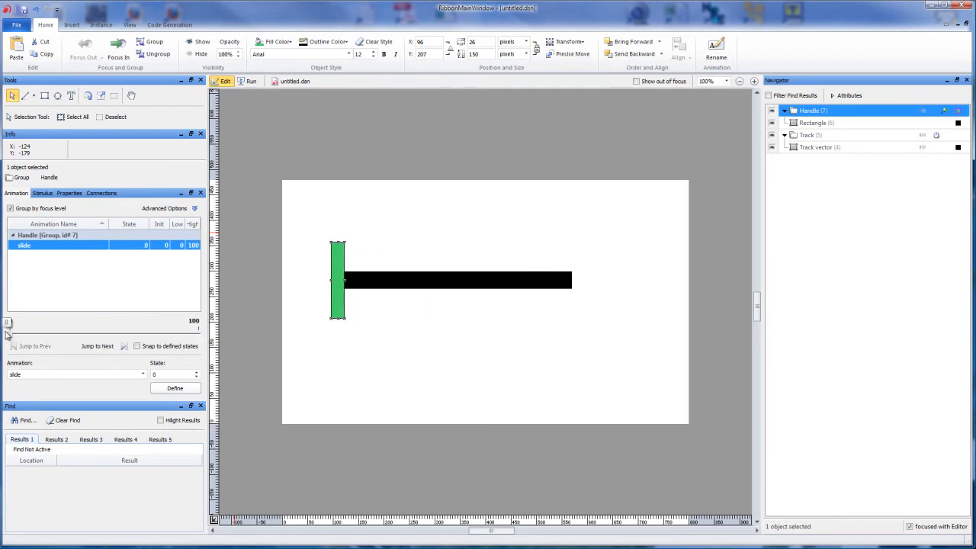
{"action": "left_click", "coordinate": [42, 193]}
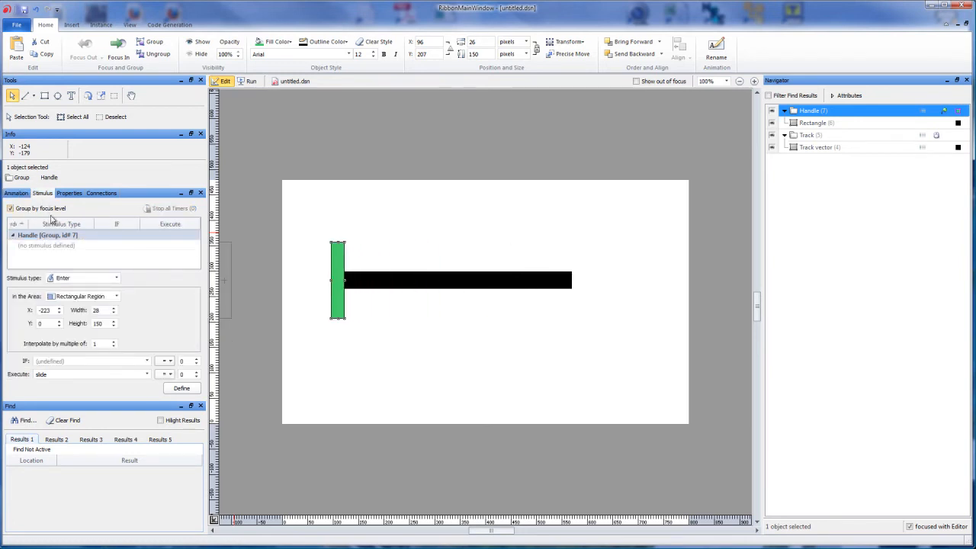
{"action": "left_click", "coordinate": [435, 283]}
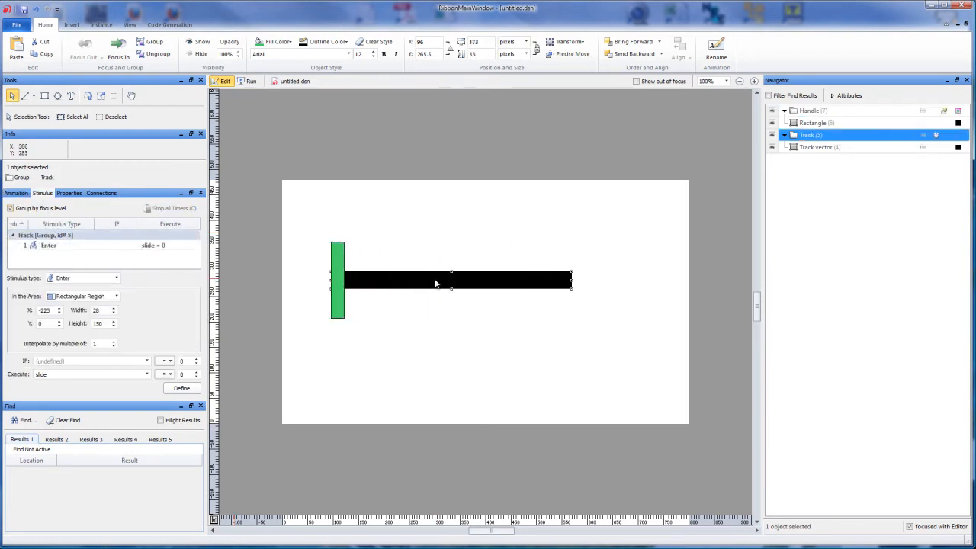
{"action": "left_click", "coordinate": [341, 263]}
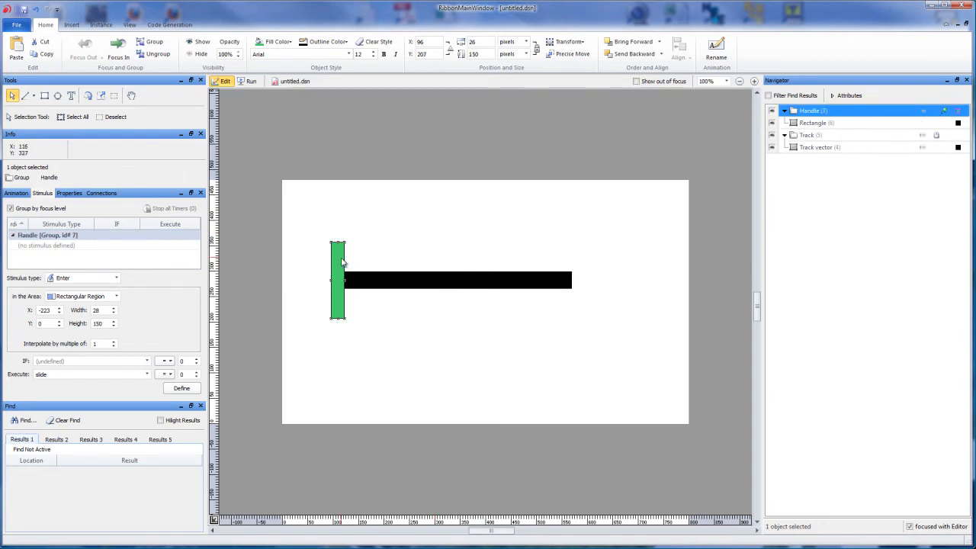
{"action": "left_click", "coordinate": [383, 283]}
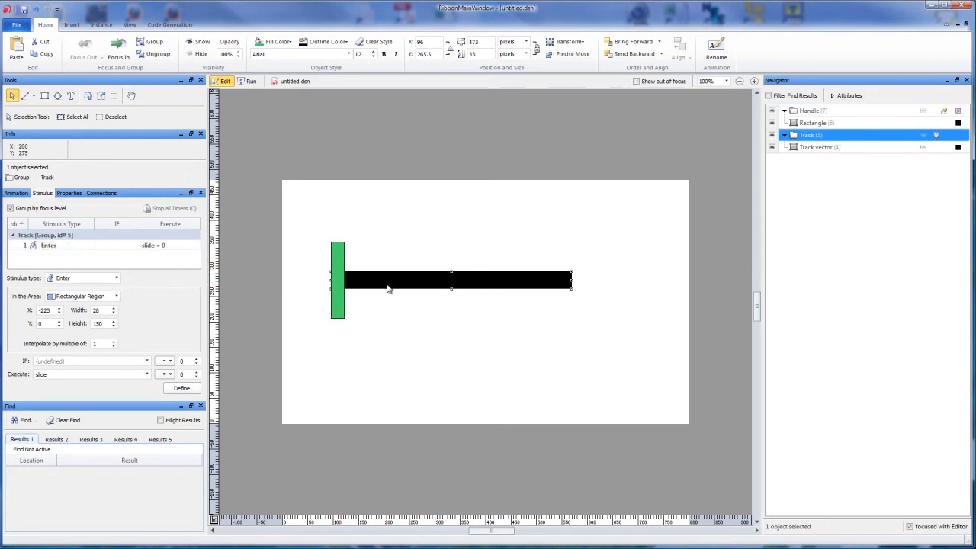
- Review the settings and region of the Track's slide = 0 stimulus, leaving it deselected
{"action": "left_click", "coordinate": [70, 247]}
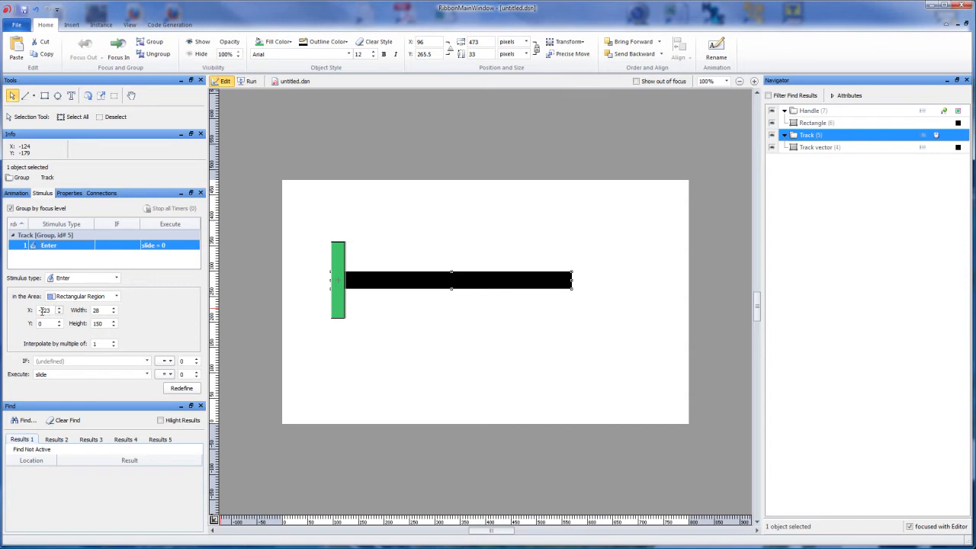
{"action": "left_click", "coordinate": [59, 245]}
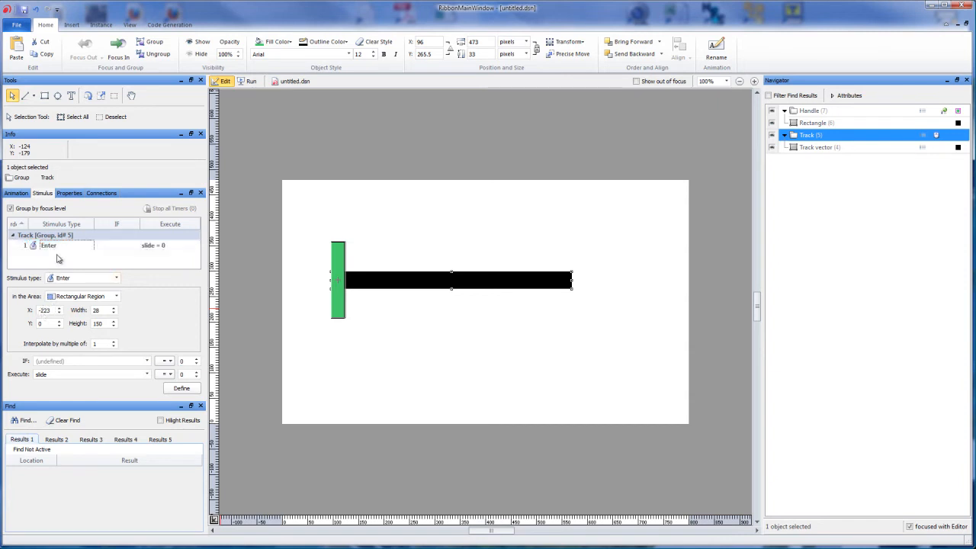
{"action": "left_click", "coordinate": [60, 246]}
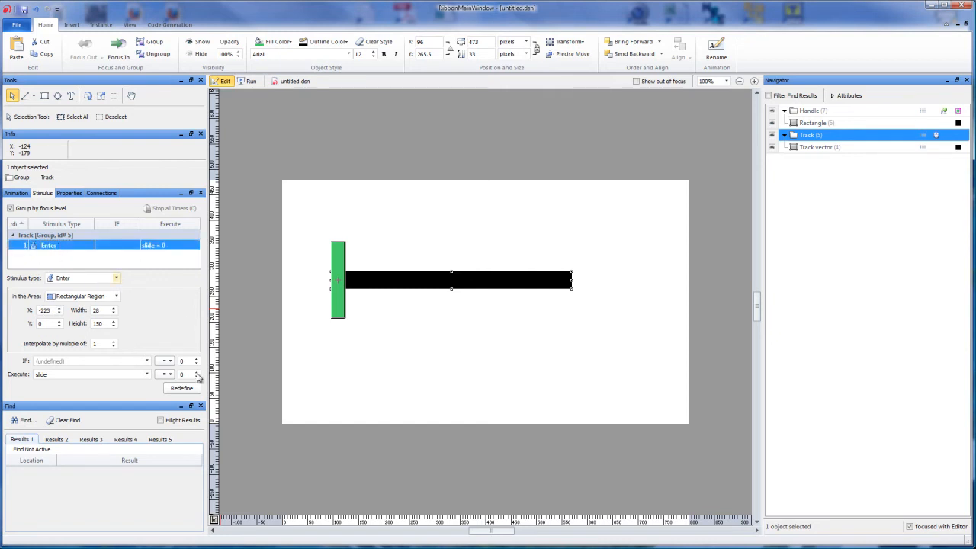
{"action": "left_click", "coordinate": [108, 248]}
{"action": "left_click", "coordinate": [108, 250]}
{"action": "left_click", "coordinate": [113, 258]}
{"action": "left_click", "coordinate": [114, 246]}
{"action": "left_click", "coordinate": [140, 264]}
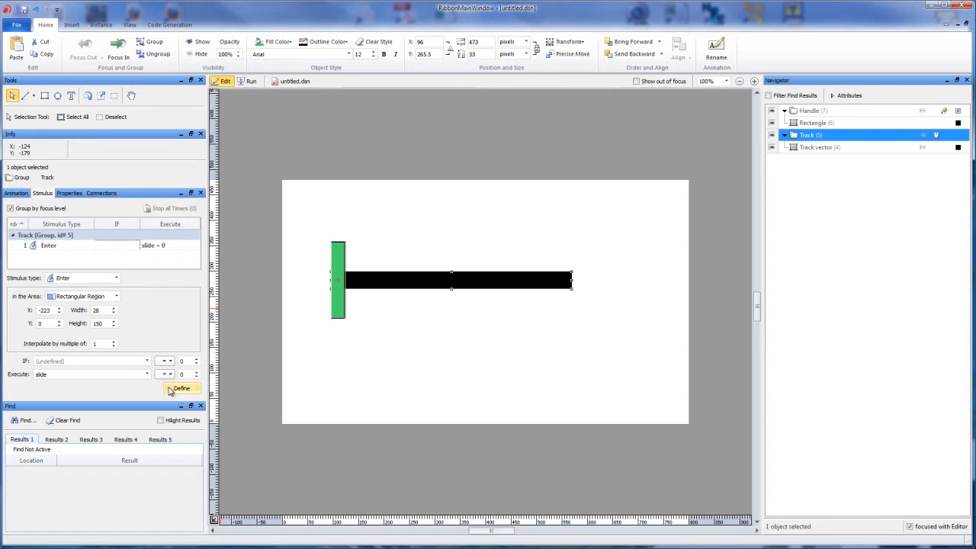
- Define a second Enter stimulus on the Track with its region at X 223, executing slide = 100
{"action": "left_click_drag", "start_coordinate": [41, 310], "coordinate": [36, 313]}
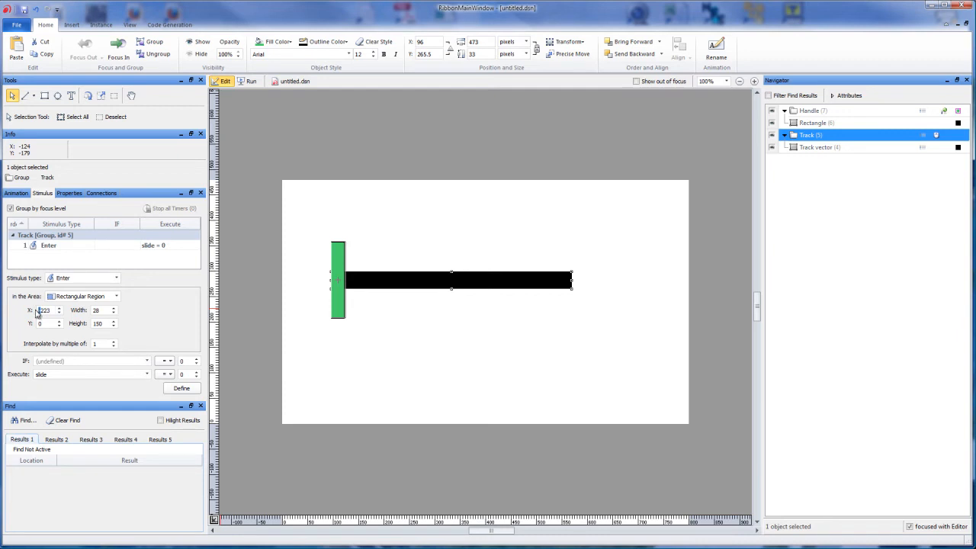
{"action": "key", "text": "Delete"}
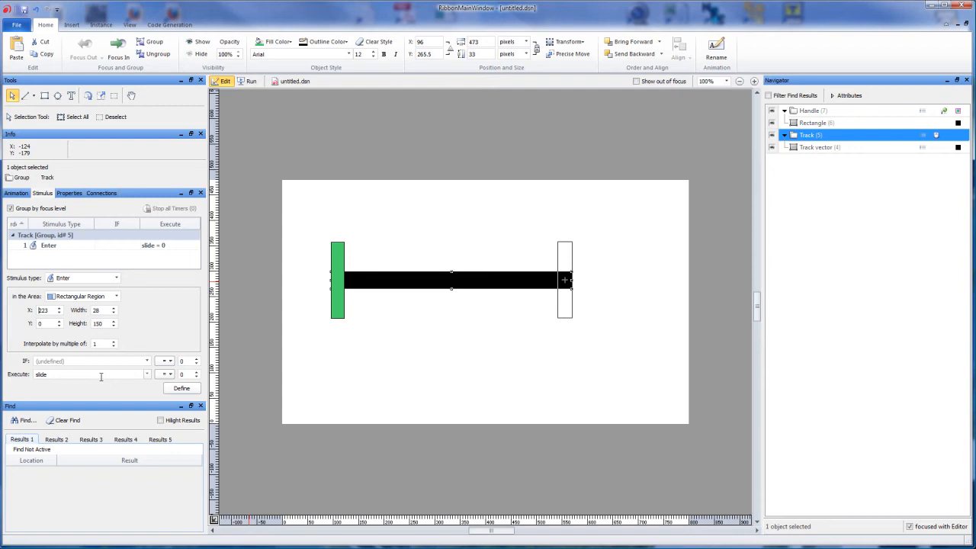
{"action": "left_click", "coordinate": [187, 374]}
{"action": "type", "text": "1"}
{"action": "key", "text": "BackSpace"}
{"action": "key", "text": "BackSpace"}
{"action": "left_click", "coordinate": [181, 389]}
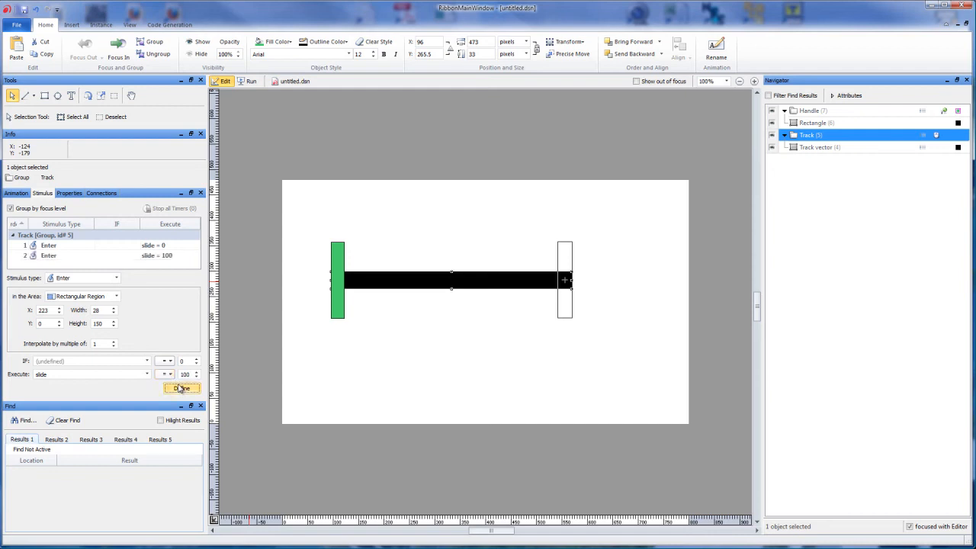
- Compare the regions of the Track's two Enter stimuli, ending with the slide = 100 one selected
{"action": "left_click", "coordinate": [59, 257]}
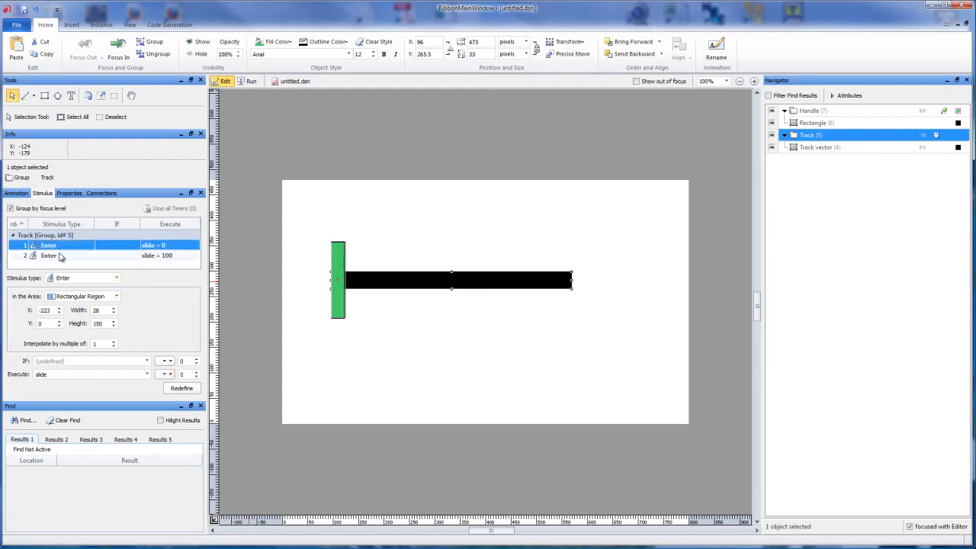
{"action": "left_click", "coordinate": [62, 247]}
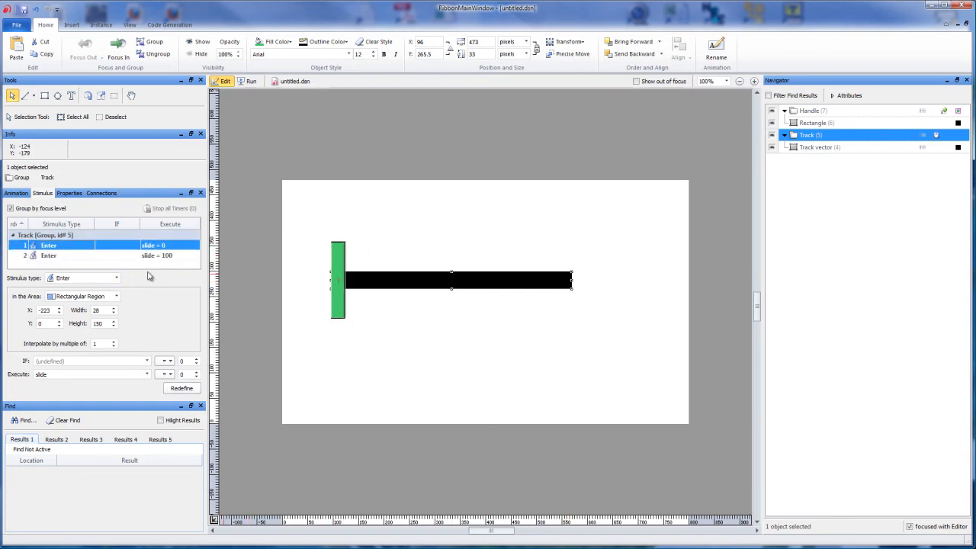
{"action": "left_click", "coordinate": [87, 256]}
{"action": "left_click", "coordinate": [88, 245]}
{"action": "left_click", "coordinate": [88, 255]}
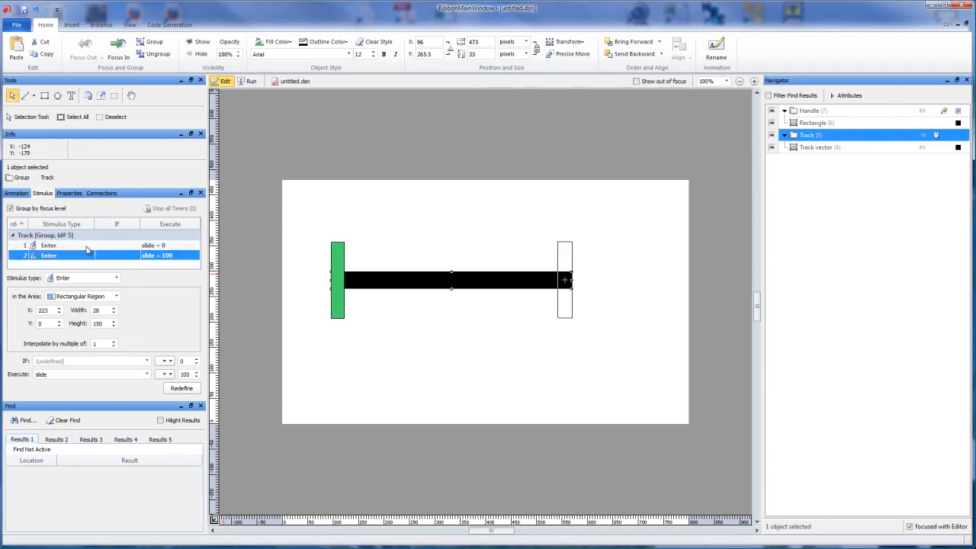
- Re-check the settings of the Track's slide = 0 and slide = 100 stimuli, leaving the slide = 0 one selected
{"action": "left_click", "coordinate": [87, 246]}
{"action": "left_click", "coordinate": [86, 255]}
{"action": "left_click", "coordinate": [87, 245]}
{"action": "left_click", "coordinate": [86, 255]}
{"action": "left_click", "coordinate": [86, 245]}
{"action": "left_click", "coordinate": [86, 255]}
{"action": "left_click", "coordinate": [83, 247]}
{"action": "left_click", "coordinate": [84, 258]}
{"action": "left_click", "coordinate": [87, 247]}
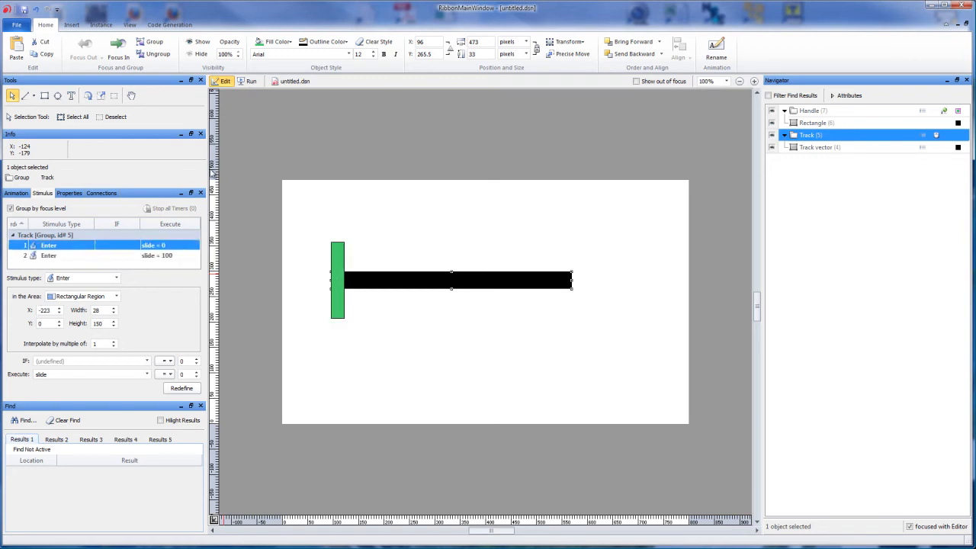
- Test the slider's handle movement in run mode, then return to edit mode with nothing selected
{"action": "left_click", "coordinate": [251, 81]}
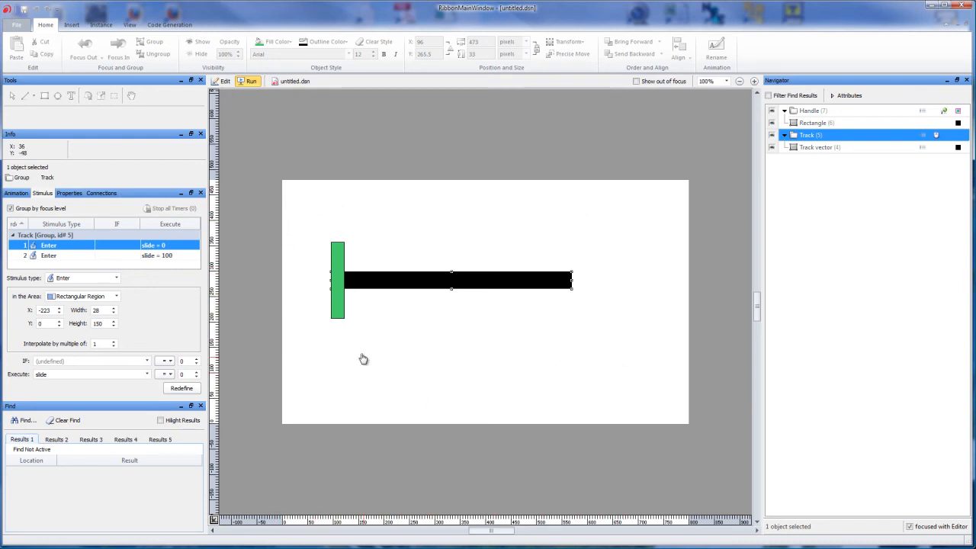
{"action": "left_click_drag", "start_coordinate": [343, 305], "coordinate": [470, 259]}
{"action": "left_click", "coordinate": [222, 81]}
{"action": "left_click", "coordinate": [295, 141]}
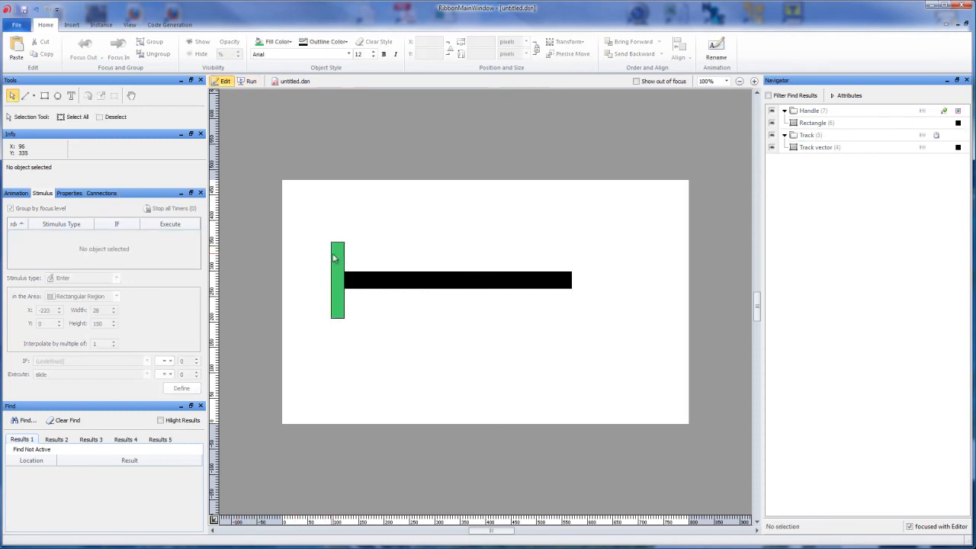
- Define a Left Down stimulus covering the whole object on the green Handle group, executing slide_enable = 1
{"action": "left_click", "coordinate": [338, 258]}
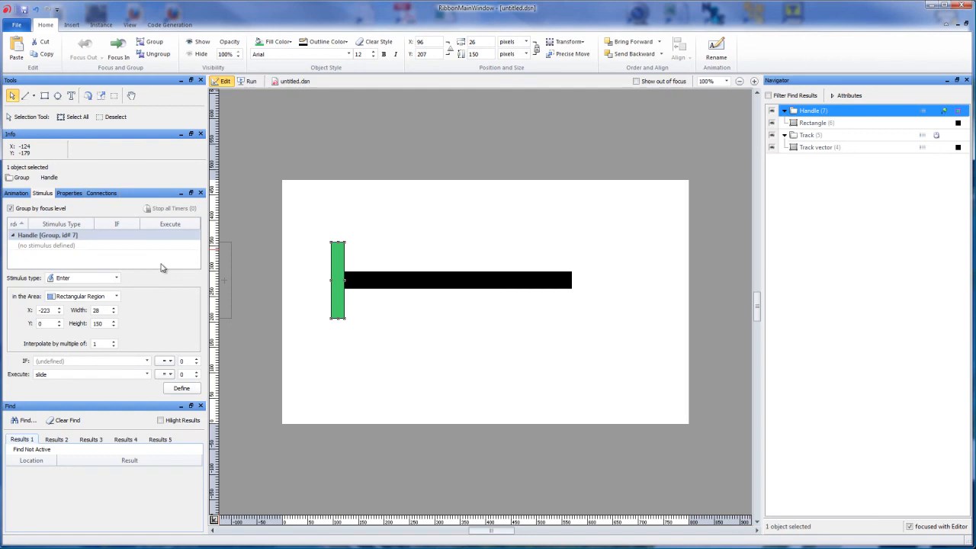
{"action": "left_click", "coordinate": [117, 279]}
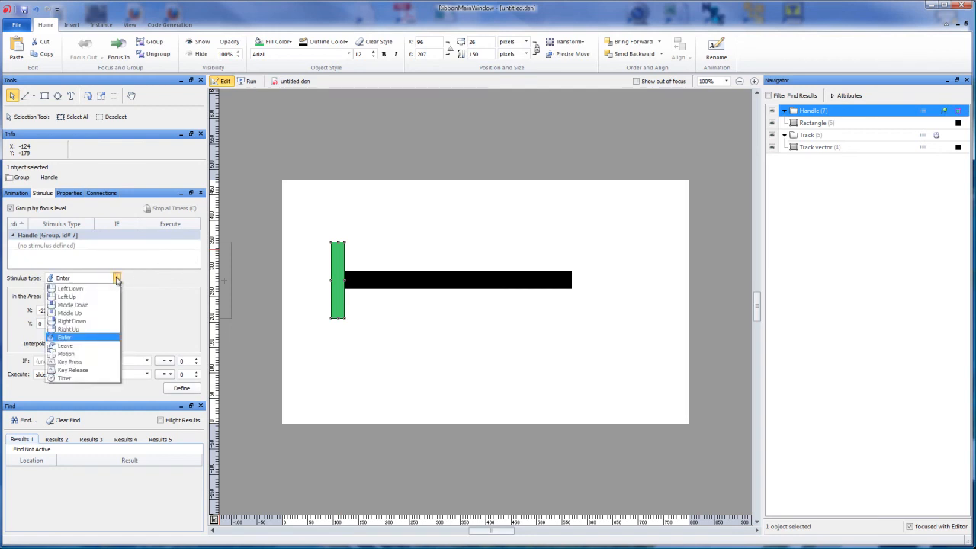
{"action": "left_click", "coordinate": [104, 289]}
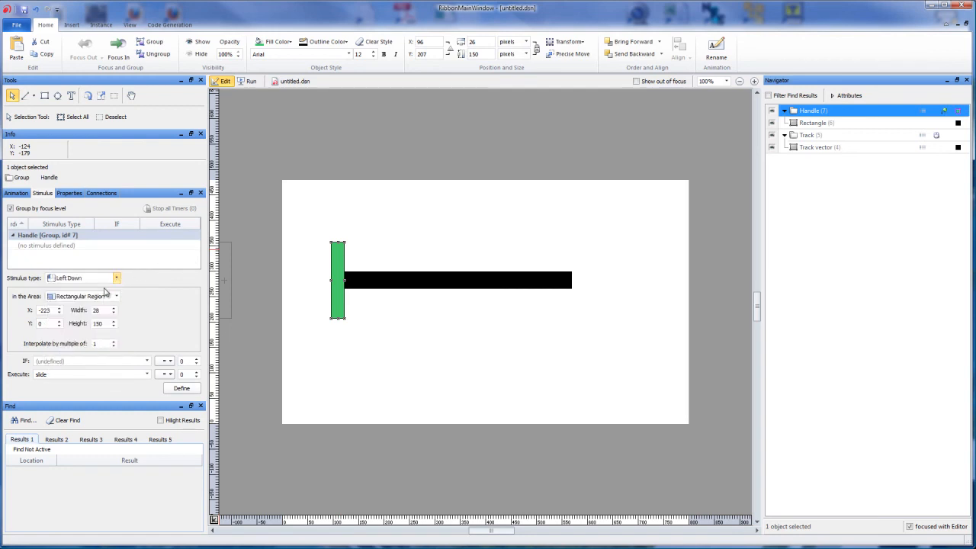
{"action": "left_click", "coordinate": [116, 295]}
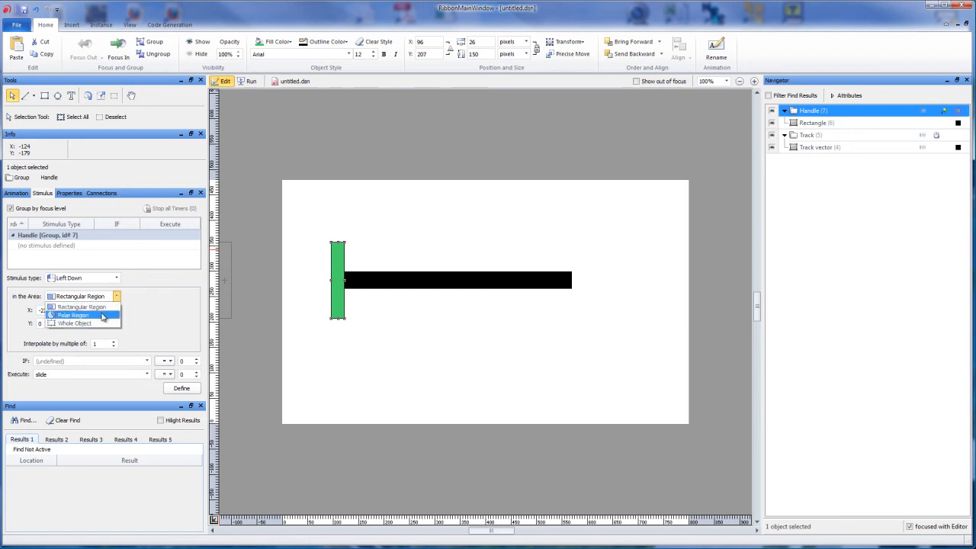
{"action": "left_click", "coordinate": [101, 322]}
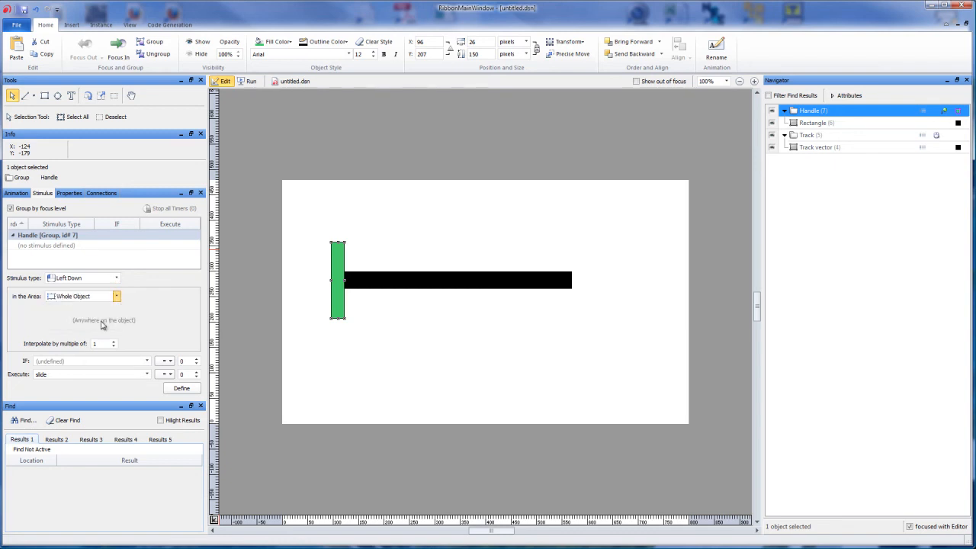
{"action": "left_click", "coordinate": [76, 361]}
{"action": "left_click", "coordinate": [74, 374]}
{"action": "left_click", "coordinate": [196, 371]}
{"action": "left_click", "coordinate": [182, 388]}
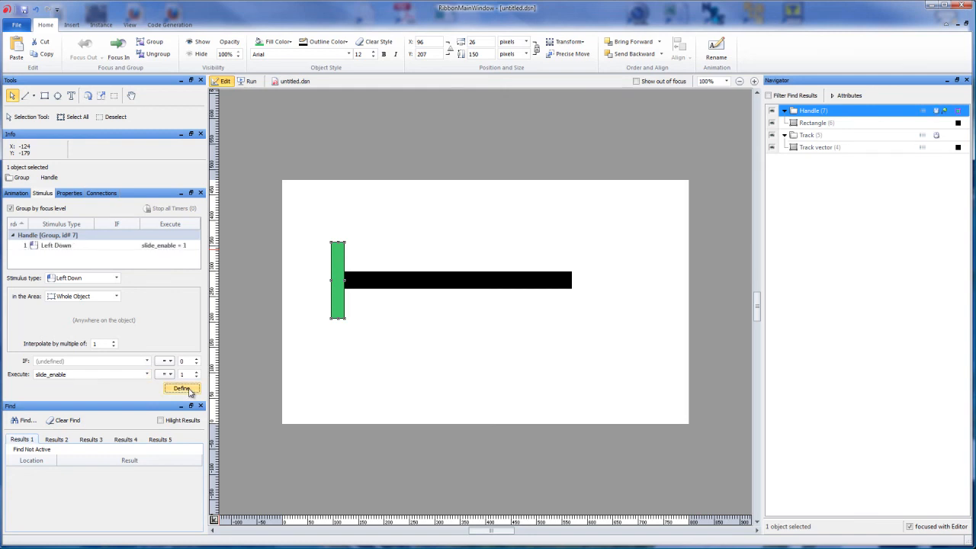
- Change the Handle's Left Down stimulus settings to Left Up with a rectangular region at X 0, width 10000 and height 10000
{"action": "left_click", "coordinate": [50, 246]}
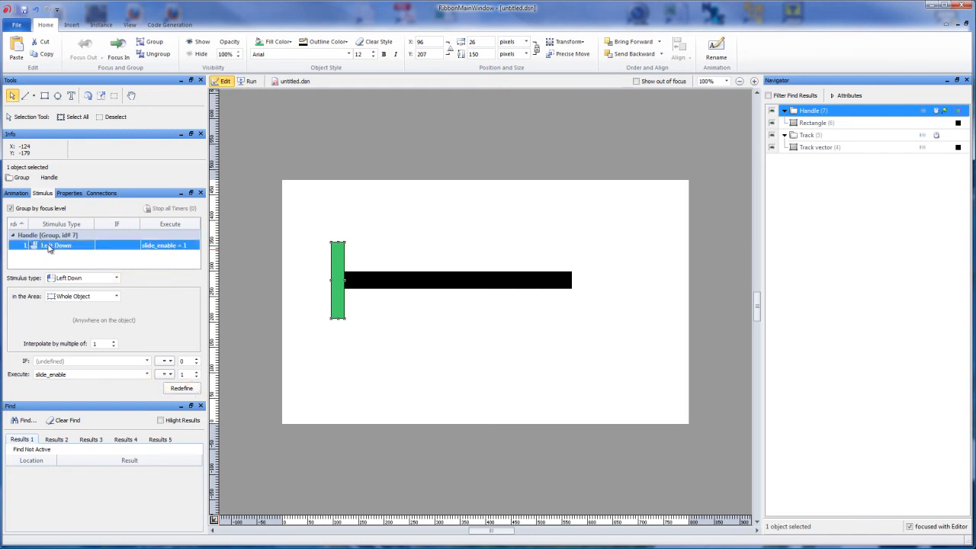
{"action": "left_click", "coordinate": [86, 279]}
{"action": "left_click", "coordinate": [87, 296]}
{"action": "left_click", "coordinate": [92, 298]}
{"action": "left_click", "coordinate": [81, 307]}
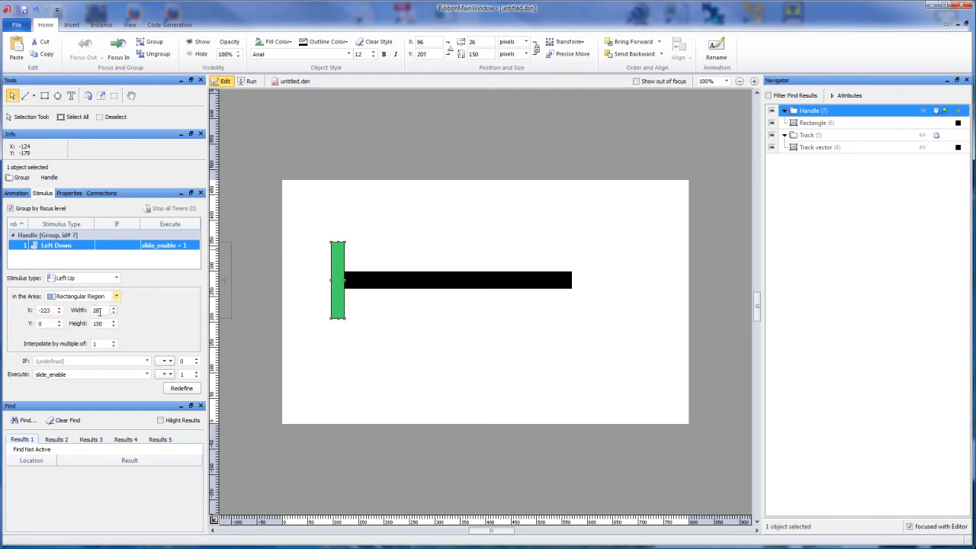
{"action": "double_click", "coordinate": [52, 310]}
{"action": "type", "text": "0"}
{"action": "key", "text": "Tab"}
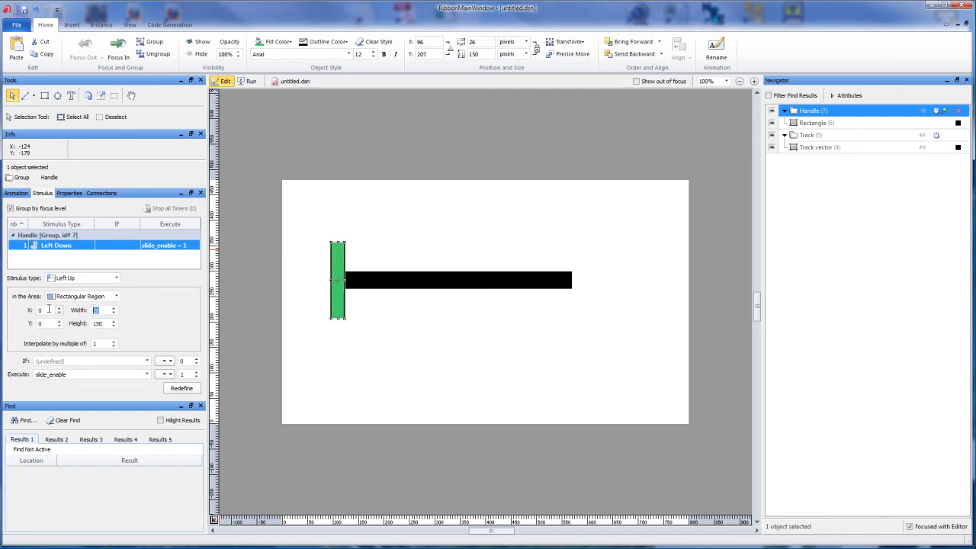
{"action": "type", "text": "10000"}
{"action": "key", "text": "Tab"}
{"action": "type", "text": "10"}
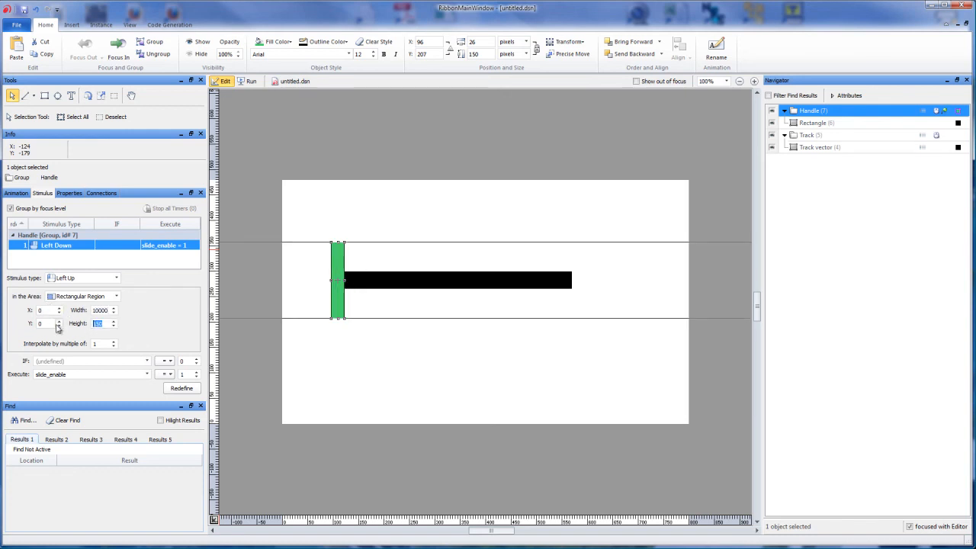
{"action": "type", "text": "000"}
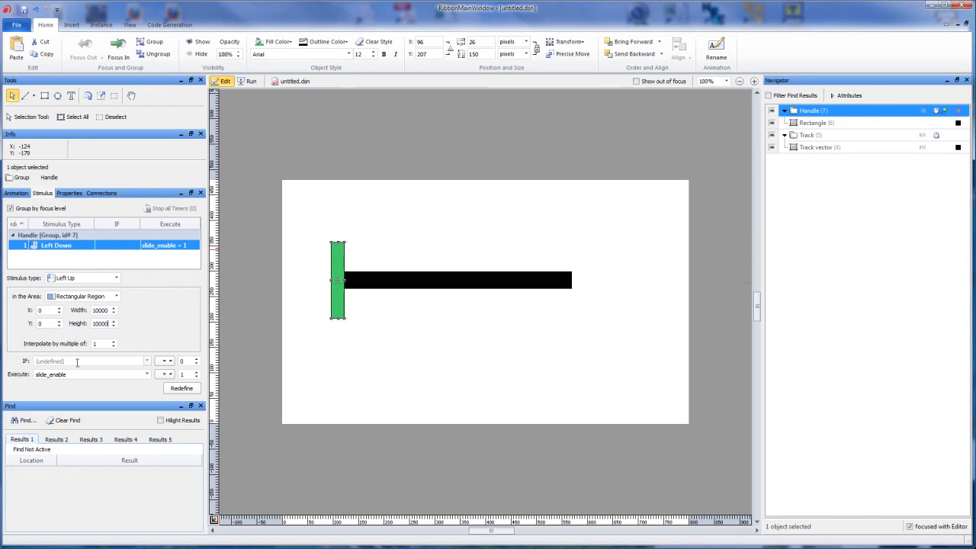
- Redefine the Handle's stimulus as Left Up with the condition slide_enable = 1, executing slide_enable = 0
{"action": "double_click", "coordinate": [76, 374]}
{"action": "key", "text": "ctrl+c"}
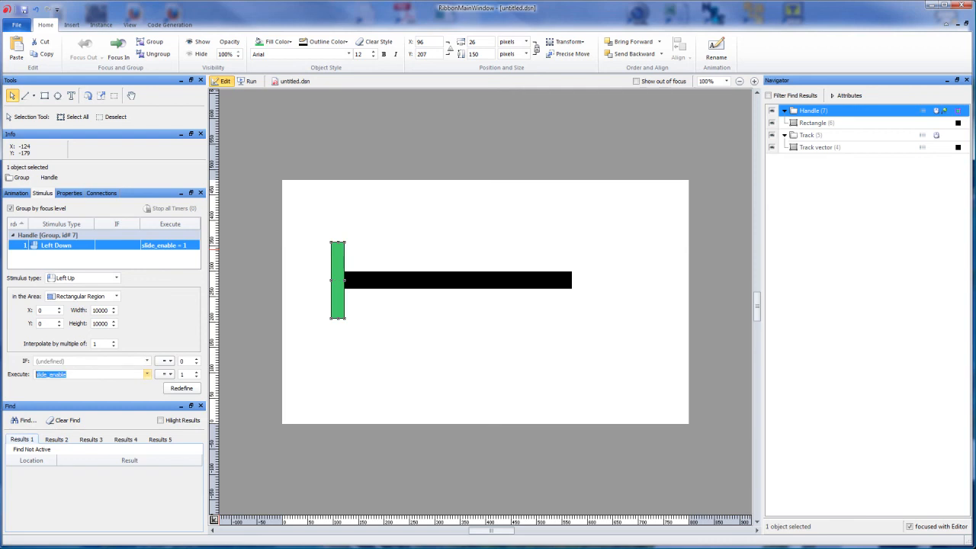
{"action": "left_click", "coordinate": [42, 361]}
{"action": "key", "text": "ctrl+v"}
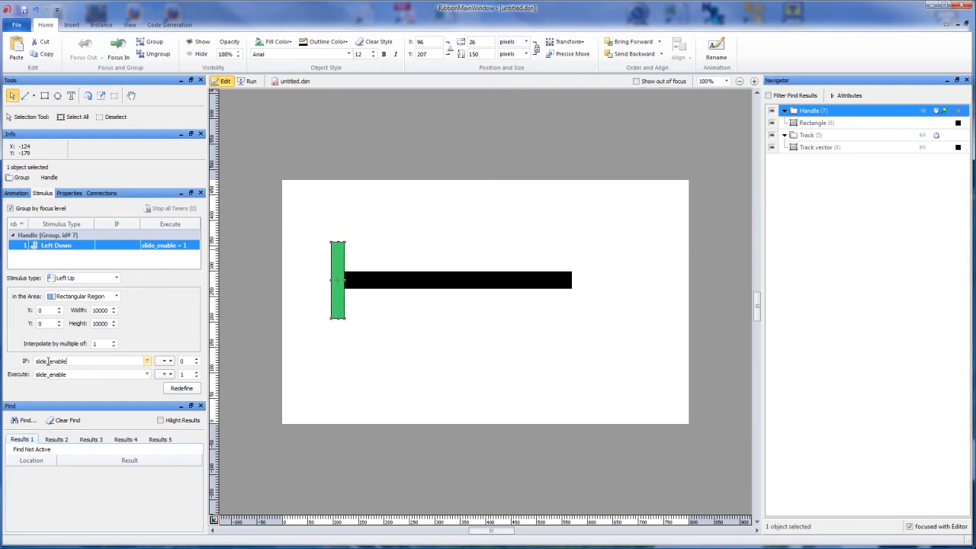
{"action": "left_click", "coordinate": [197, 360]}
{"action": "left_click", "coordinate": [196, 377]}
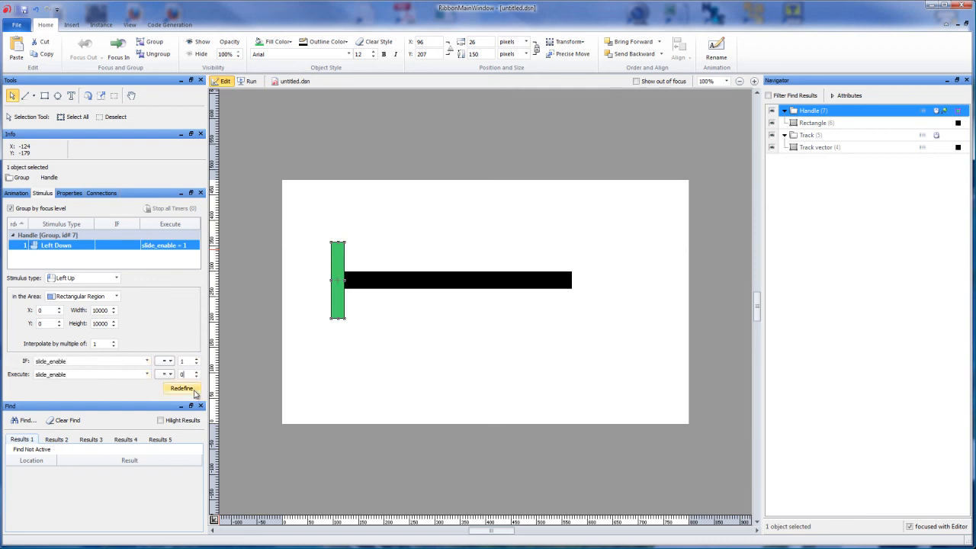
{"action": "left_click", "coordinate": [192, 391]}
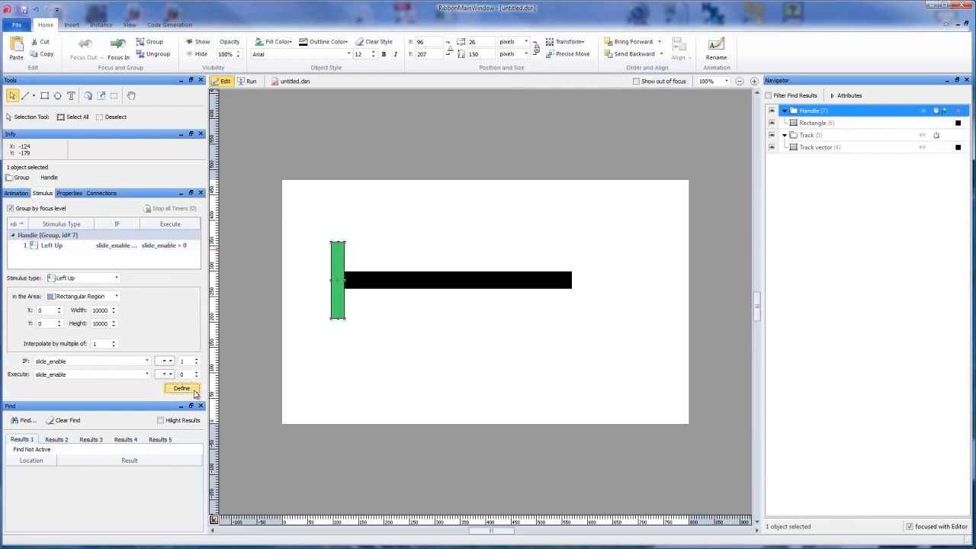
{"action": "left_click", "coordinate": [116, 247]}
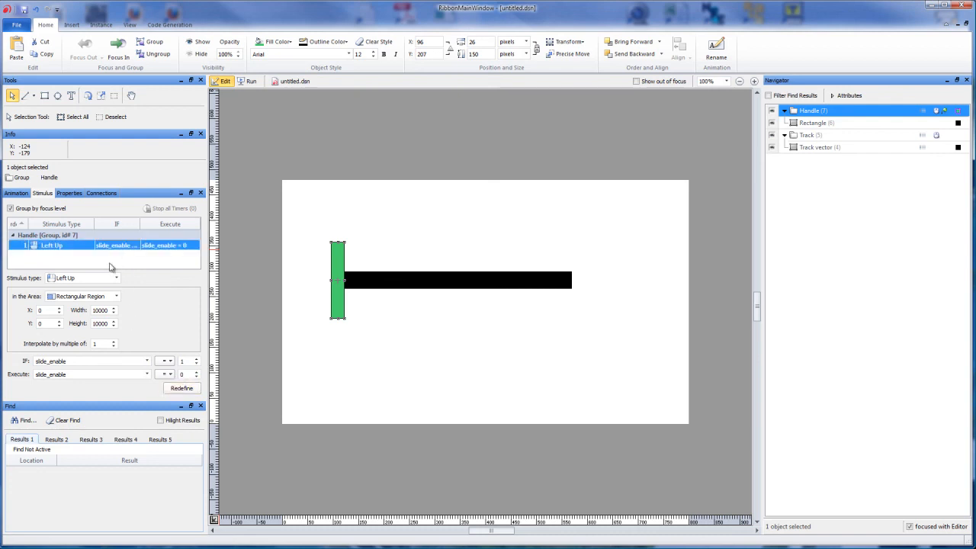
- Set up a new Handle stimulus of type Left Down that applies to the whole object
{"action": "left_click", "coordinate": [83, 263]}
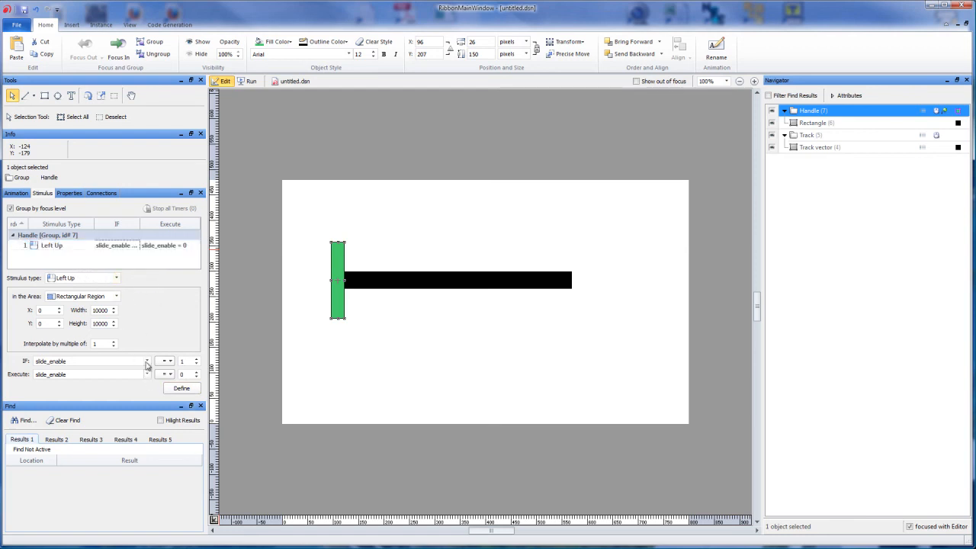
{"action": "left_click", "coordinate": [115, 279]}
{"action": "left_click", "coordinate": [106, 289]}
{"action": "left_click", "coordinate": [53, 246]}
{"action": "left_click", "coordinate": [115, 278]}
{"action": "left_click", "coordinate": [106, 288]}
{"action": "left_click", "coordinate": [105, 297]}
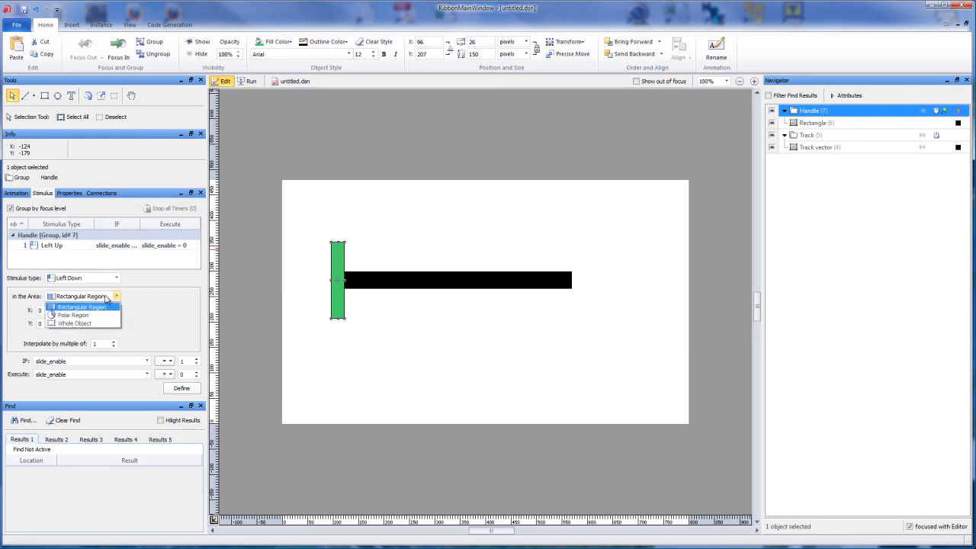
{"action": "left_click", "coordinate": [92, 324]}
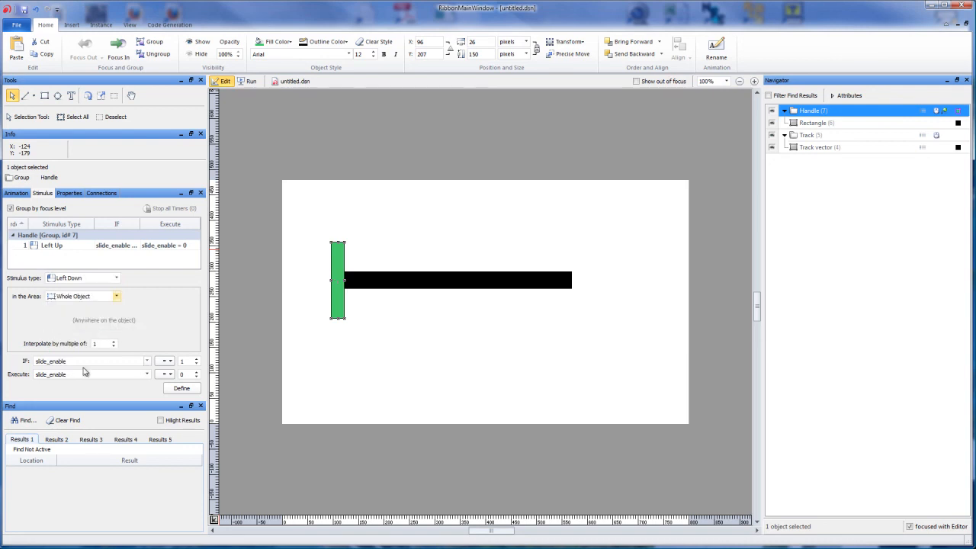
- Clear the condition and define the Handle's Left Down stimulus so that it executes slide_enable = 1
{"action": "double_click", "coordinate": [34, 361]}
{"action": "key", "text": "BackSpace"}
{"action": "left_click", "coordinate": [196, 364]}
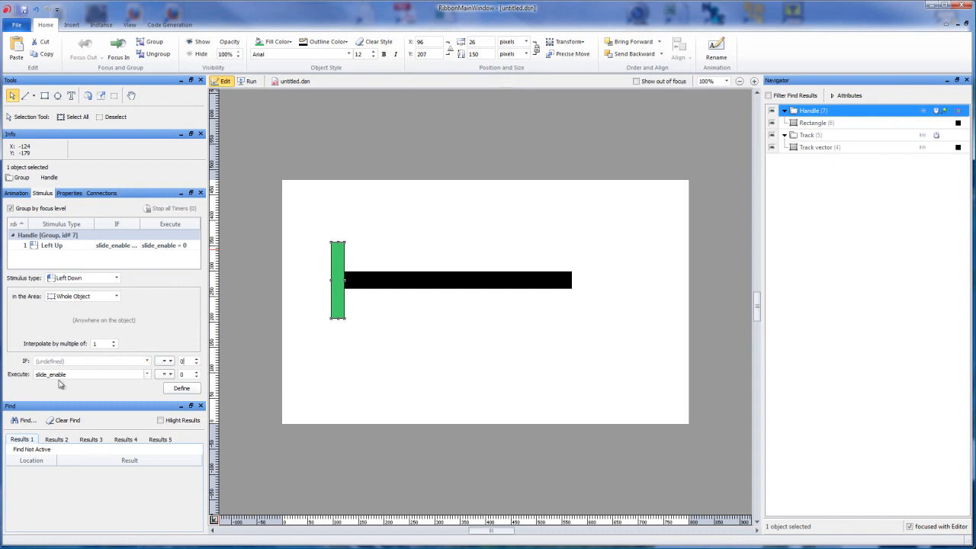
{"action": "left_click", "coordinate": [196, 371]}
{"action": "left_click", "coordinate": [182, 388]}
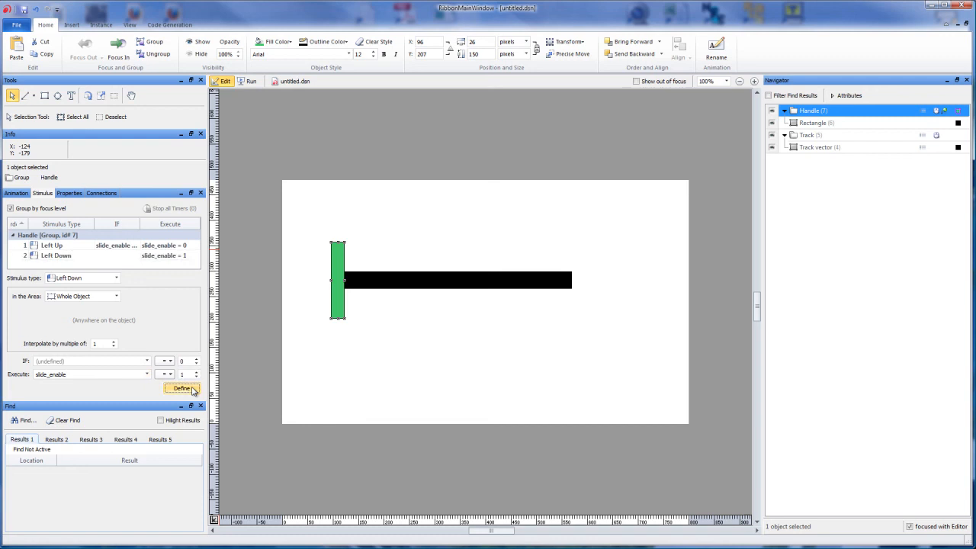
- Compare the settings of the Handle's Left Up and Left Down stimuli
{"action": "left_click", "coordinate": [94, 246]}
{"action": "left_click", "coordinate": [87, 256]}
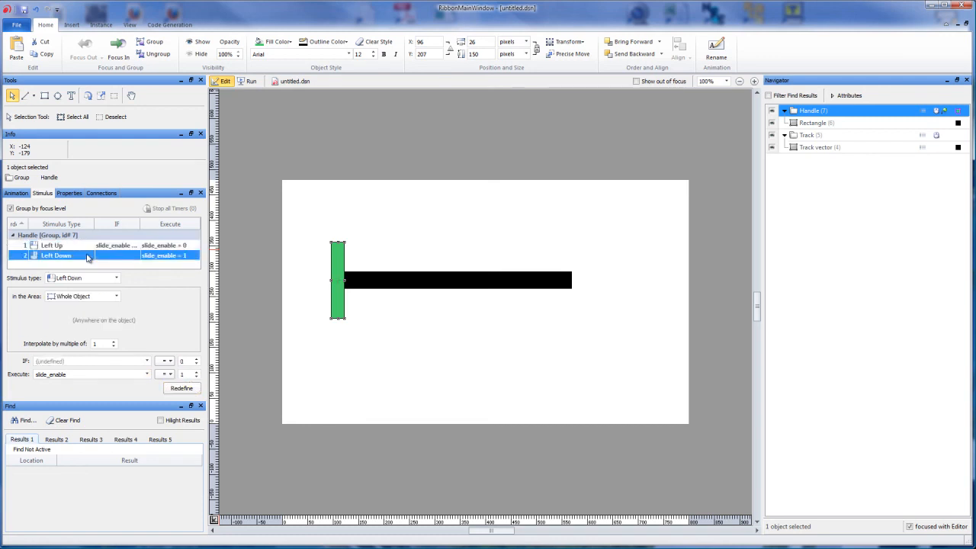
{"action": "left_click", "coordinate": [86, 246]}
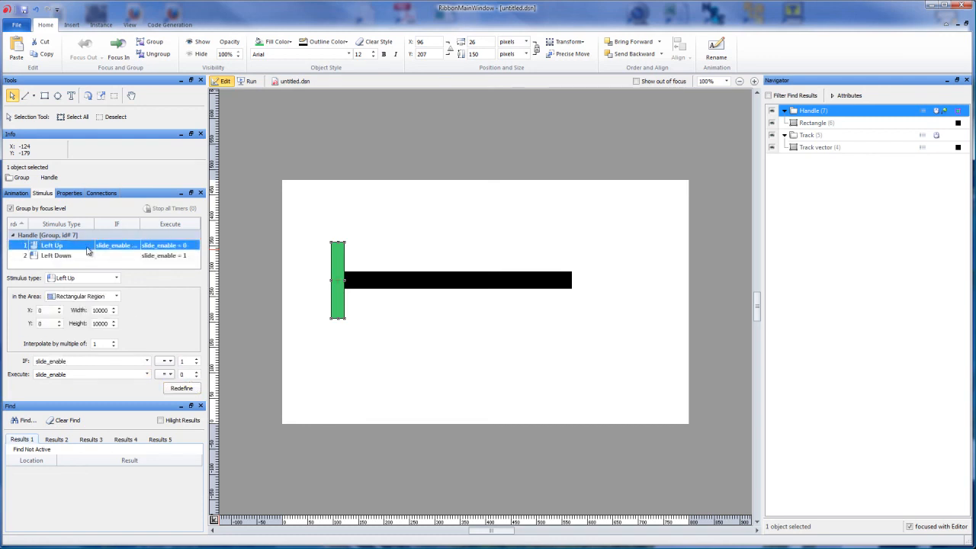
- Redefine the Track's slide = 0 Enter stimulus with the condition slide_enable = 1
{"action": "left_click", "coordinate": [408, 286]}
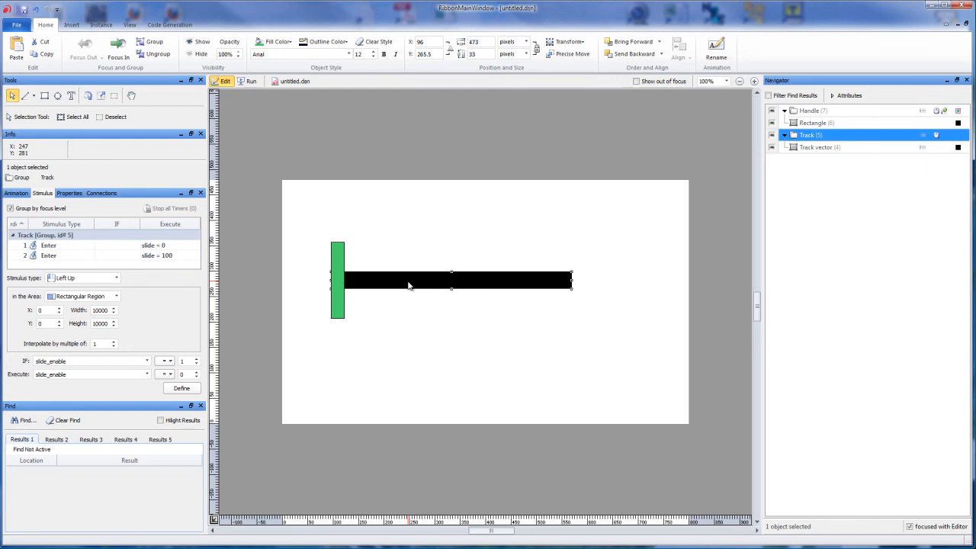
{"action": "left_click", "coordinate": [55, 247]}
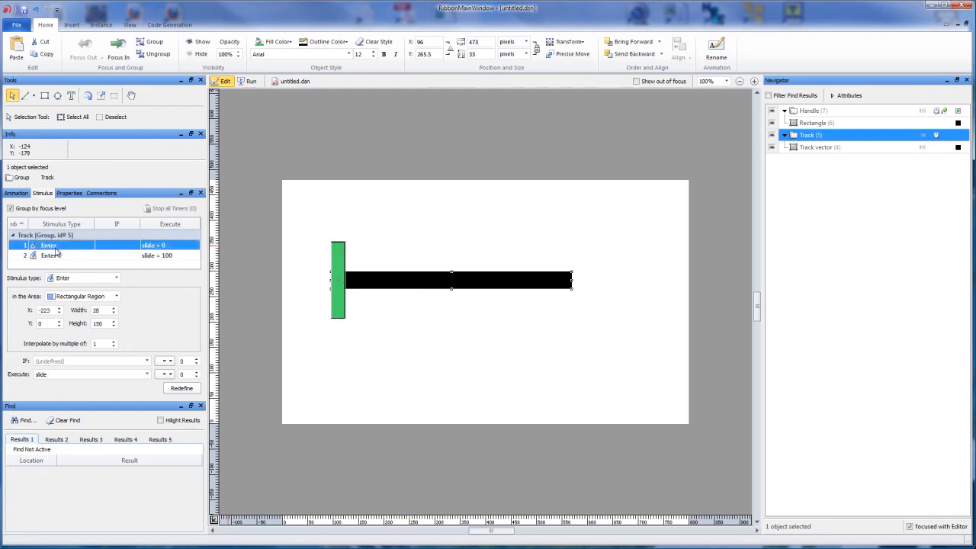
{"action": "left_click", "coordinate": [64, 360]}
{"action": "type", "text": "slide_enable"}
{"action": "left_click", "coordinate": [196, 357]}
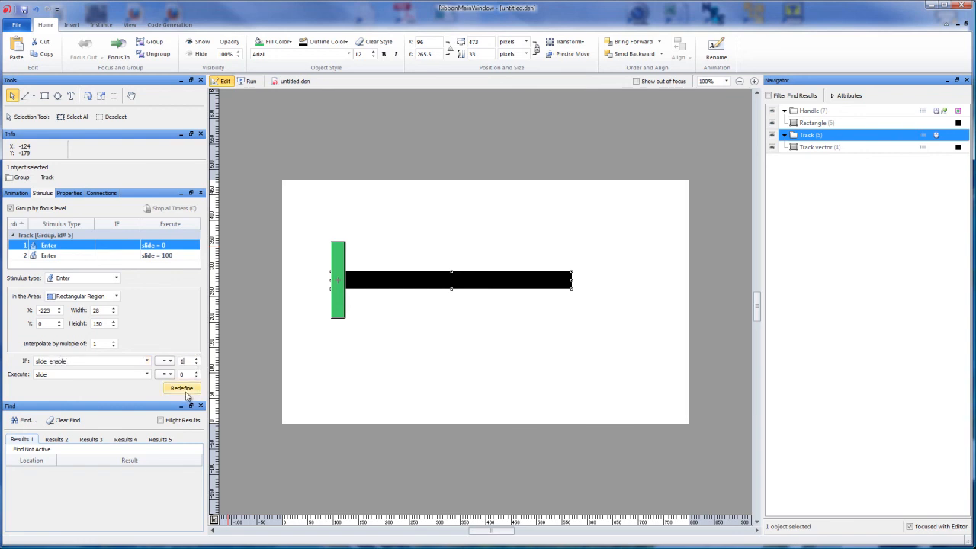
{"action": "left_click", "coordinate": [185, 393]}
- Redefine the Track's slide = 100 Enter stimulus with the condition slide_enable = 1
{"action": "left_click", "coordinate": [66, 258]}
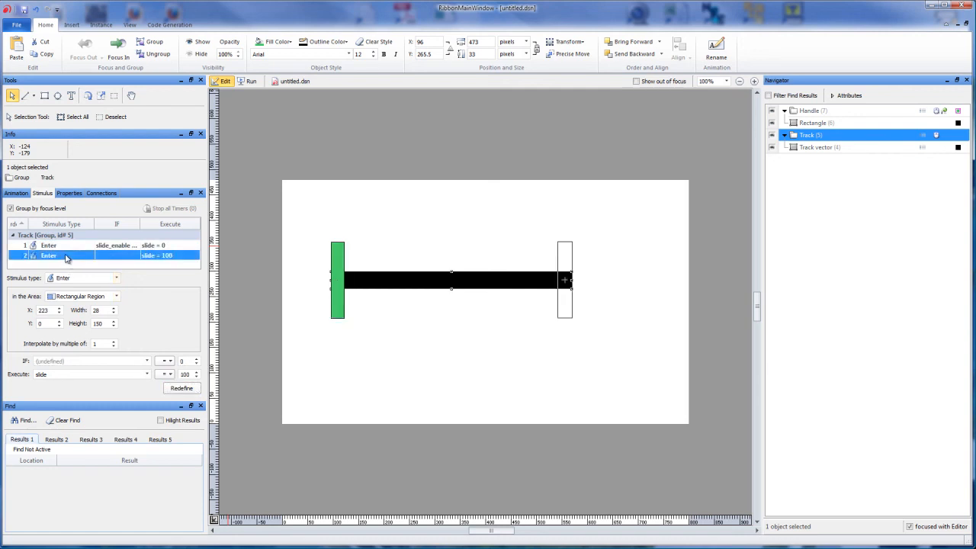
{"action": "left_click", "coordinate": [74, 362]}
{"action": "type", "text": "sli"}
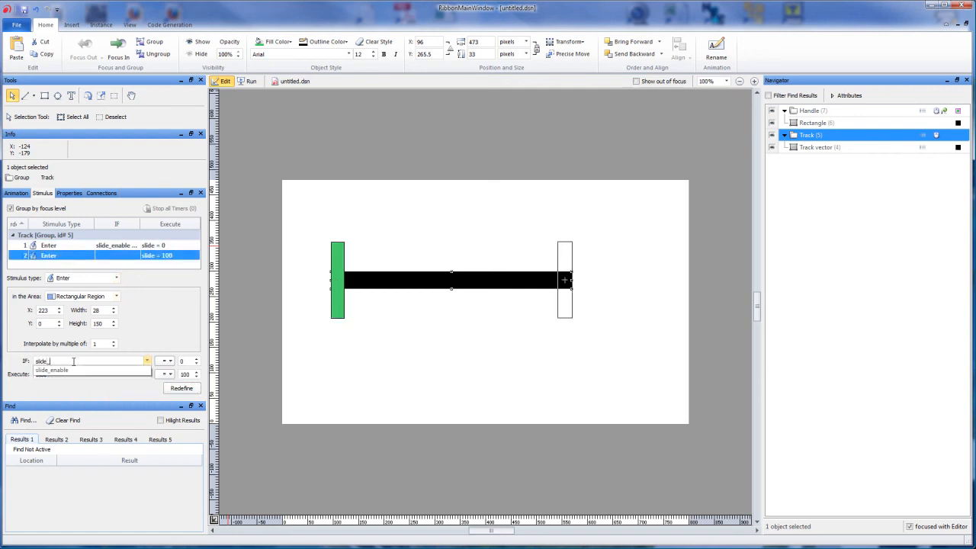
{"action": "type", "text": "de_"}
{"action": "key", "text": "Down"}
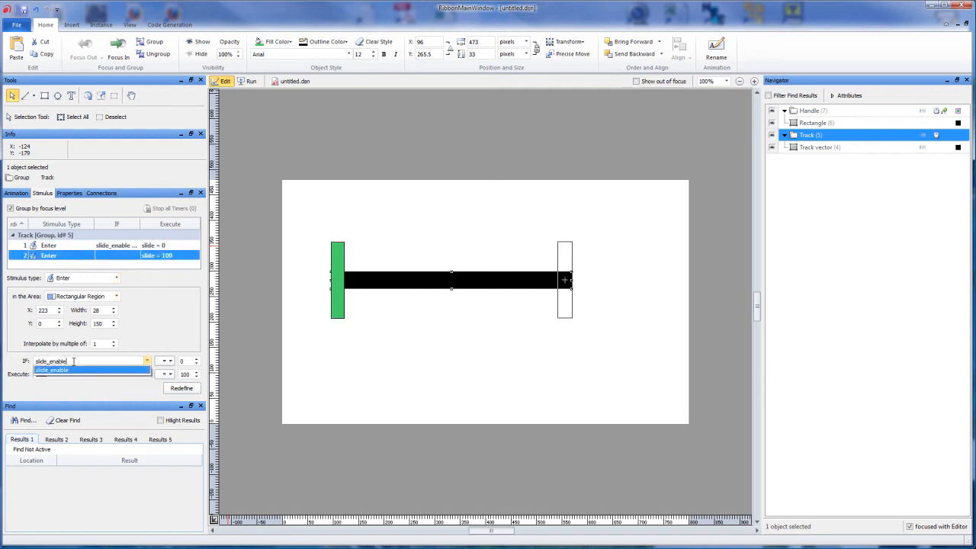
{"action": "key", "text": "Return"}
{"action": "key", "text": "Tab"}
{"action": "type", "text": "1"}
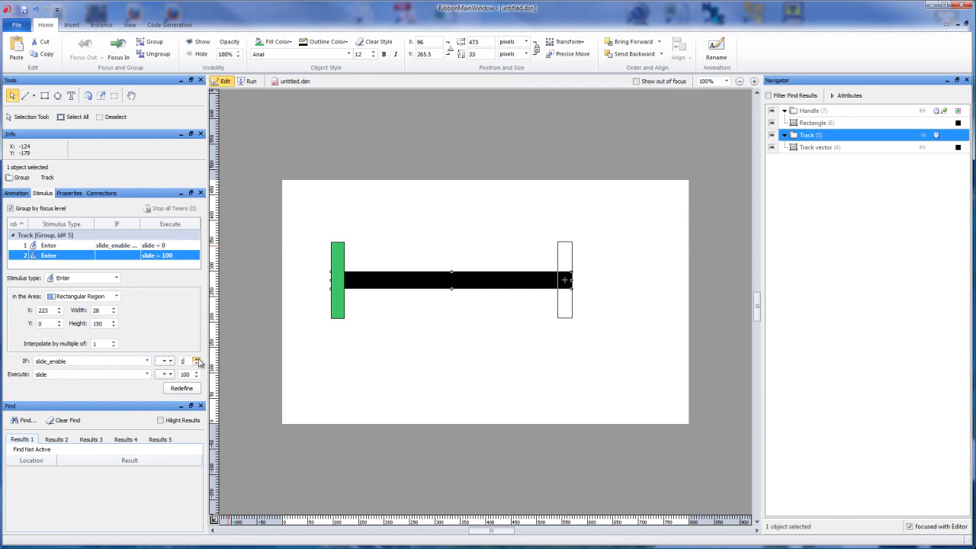
{"action": "left_click", "coordinate": [191, 390]}
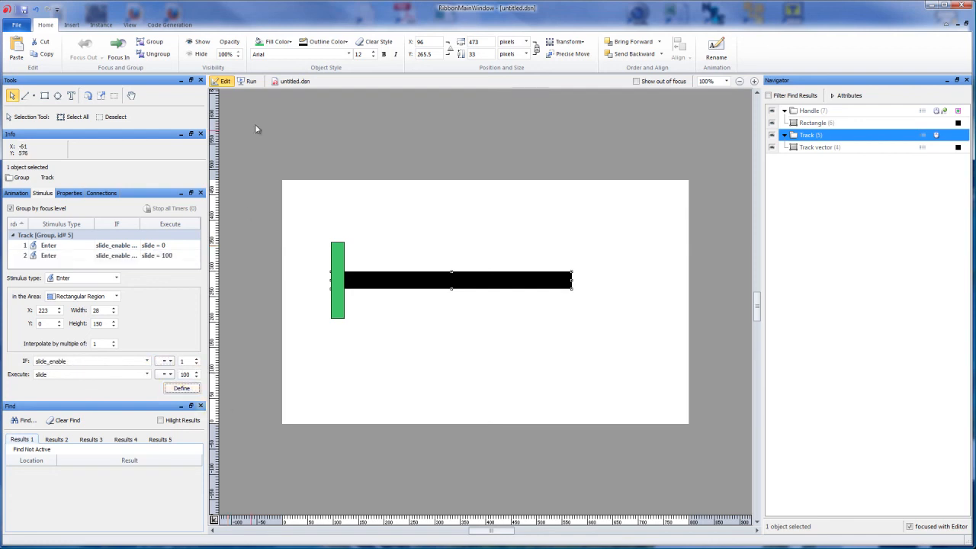
- Run the design and test moving the Handle along the Track while holding it
{"action": "left_click", "coordinate": [250, 81]}
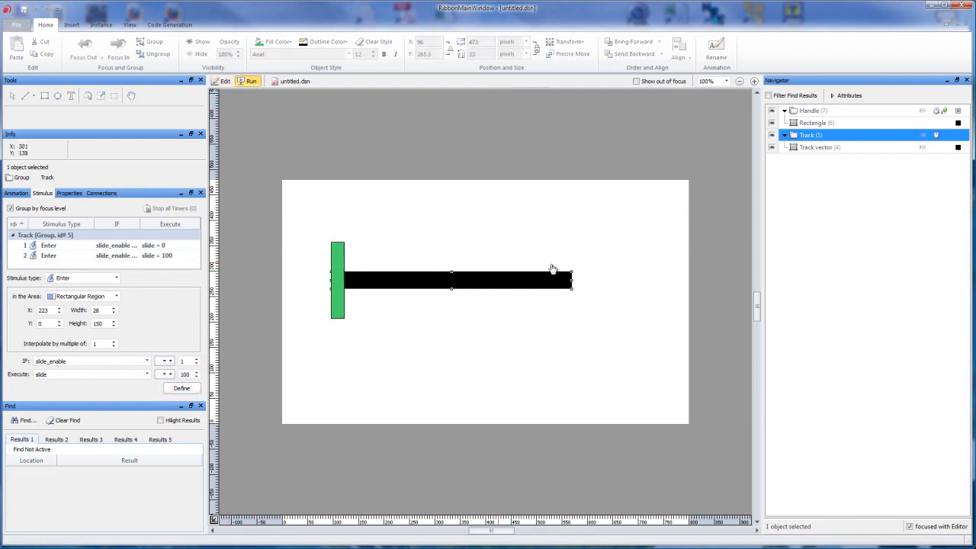
{"action": "left_click_drag", "start_coordinate": [334, 272], "coordinate": [363, 267]}
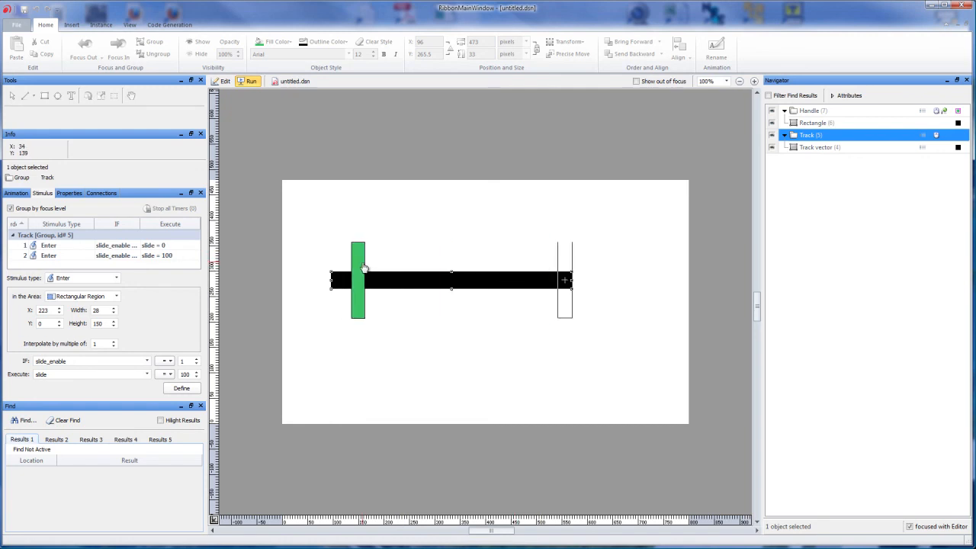